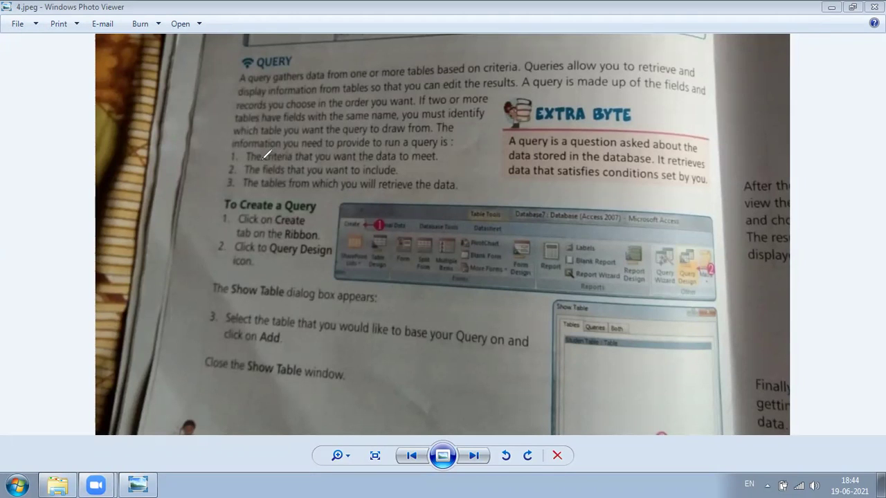
{"action": "left_click_drag", "start_coordinate": [264, 160], "coordinate": [296, 160]}
{"action": "left_click_drag", "start_coordinate": [257, 176], "coordinate": [291, 176]}
{"action": "left_click_drag", "start_coordinate": [255, 191], "coordinate": [298, 191]}
{"action": "left_click", "coordinate": [509, 433]}
Switch to Microsoft Access 2007 by opening the recent database Database2.accdb
{"action": "left_click", "coordinate": [17, 485]}
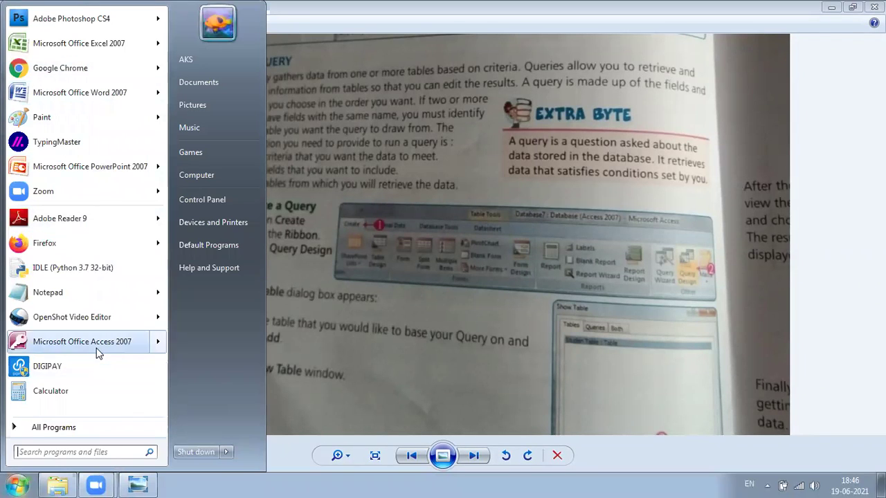
{"action": "mouse_move", "coordinate": [97, 352]}
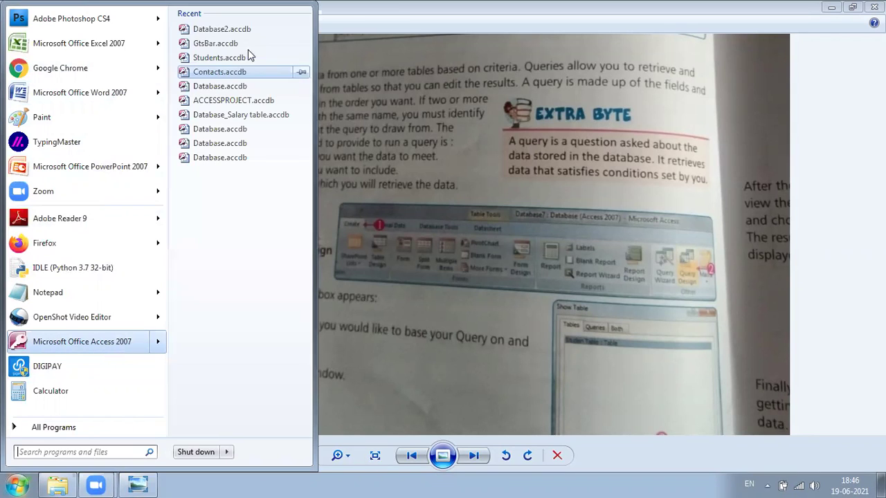
{"action": "left_click", "coordinate": [488, 207]}
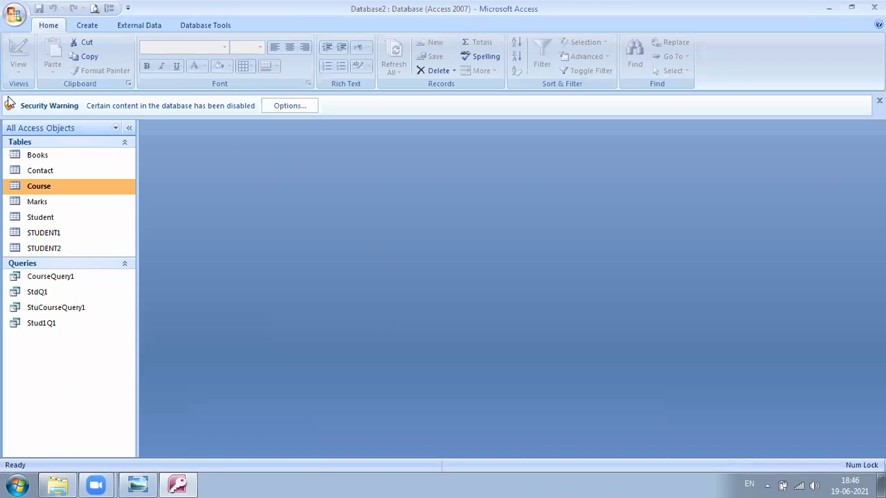
Enable the content that the security warning has blocked in the database
{"action": "left_click", "coordinate": [273, 107]}
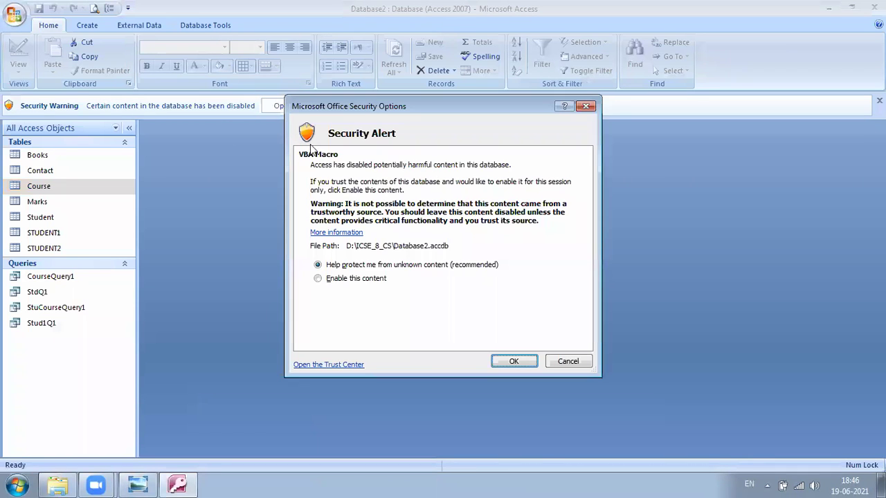
{"action": "left_click", "coordinate": [353, 278]}
{"action": "left_click", "coordinate": [510, 361]}
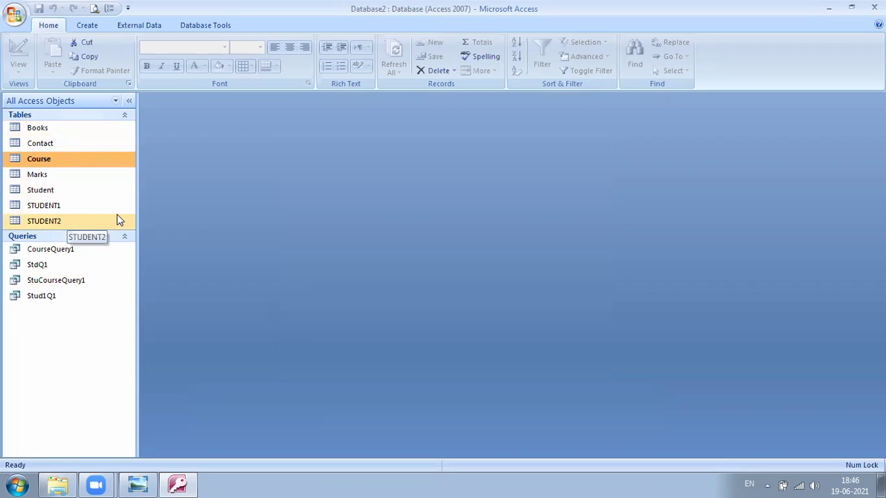
Open the STUDENT1 table and set the Sec value of the second record to B
{"action": "left_click", "coordinate": [52, 206]}
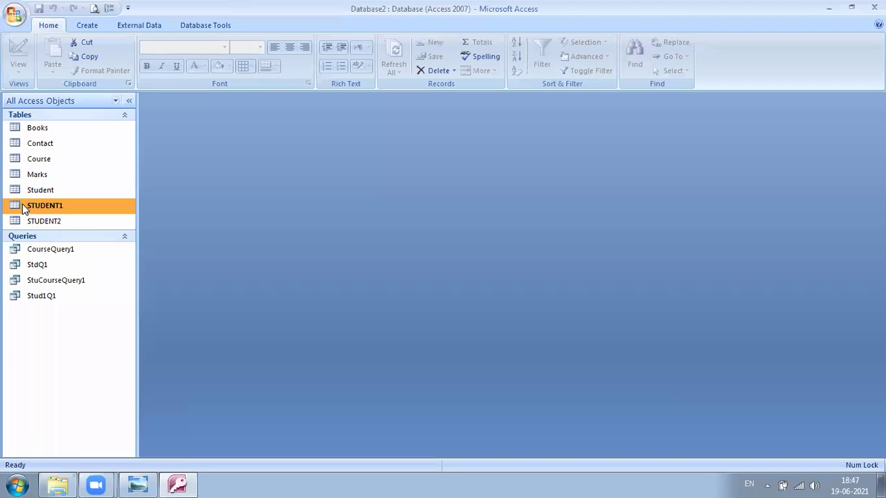
{"action": "double_click", "coordinate": [24, 206]}
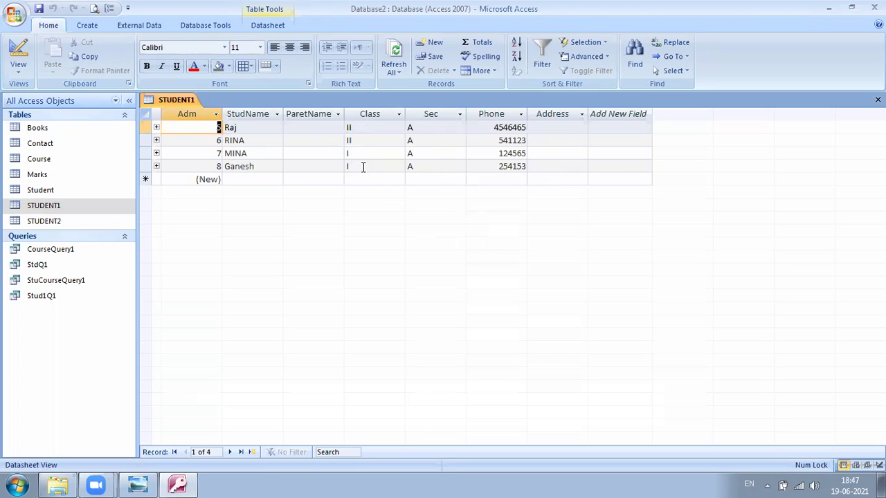
{"action": "left_click", "coordinate": [409, 140]}
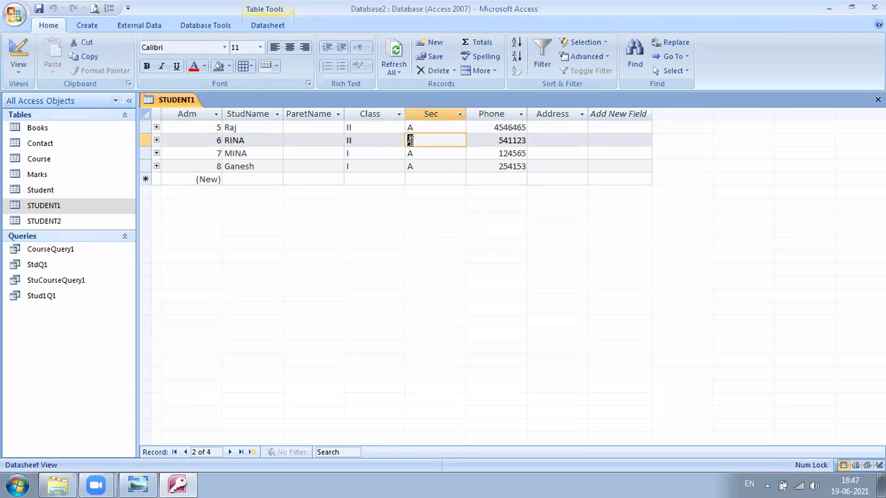
{"action": "type", "text": "b"}
{"action": "key", "text": "BackSpace"}
{"action": "key", "text": "Caps_Lock"}
{"action": "type", "text": "B"}
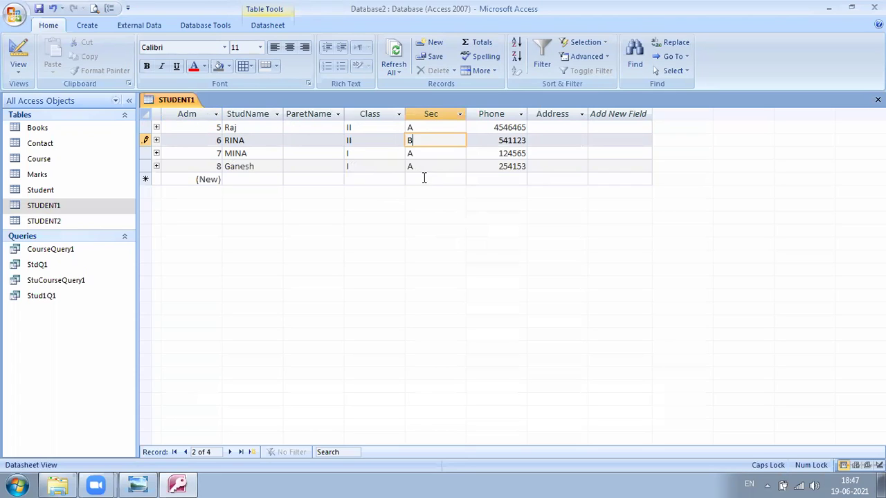
Set the Sec value of the fourth record to B and save the STUDENT1 table
{"action": "left_click", "coordinate": [419, 170]}
{"action": "double_click", "coordinate": [411, 168]}
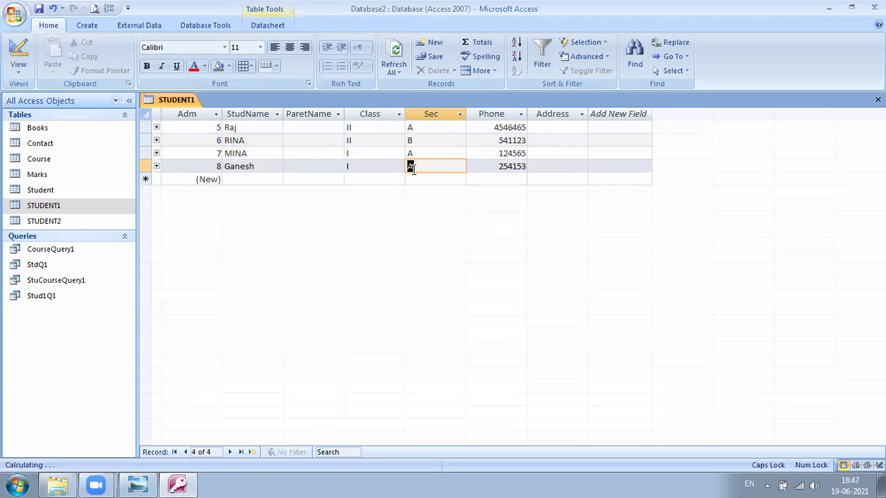
{"action": "type", "text": "B"}
{"action": "key", "text": "Tab"}
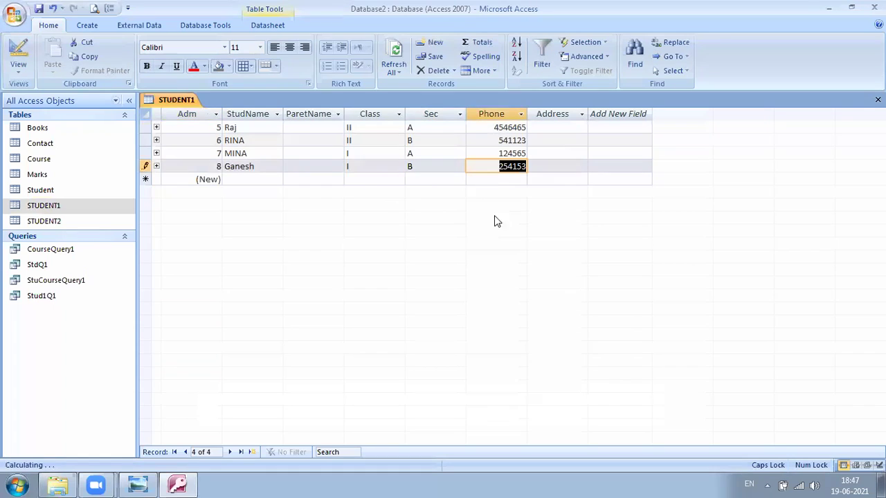
{"action": "left_click", "coordinate": [432, 180]}
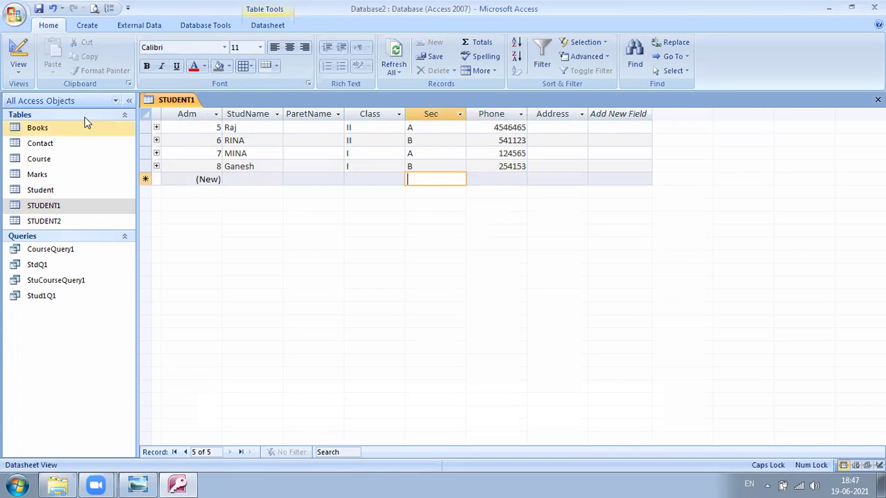
{"action": "left_click", "coordinate": [40, 10]}
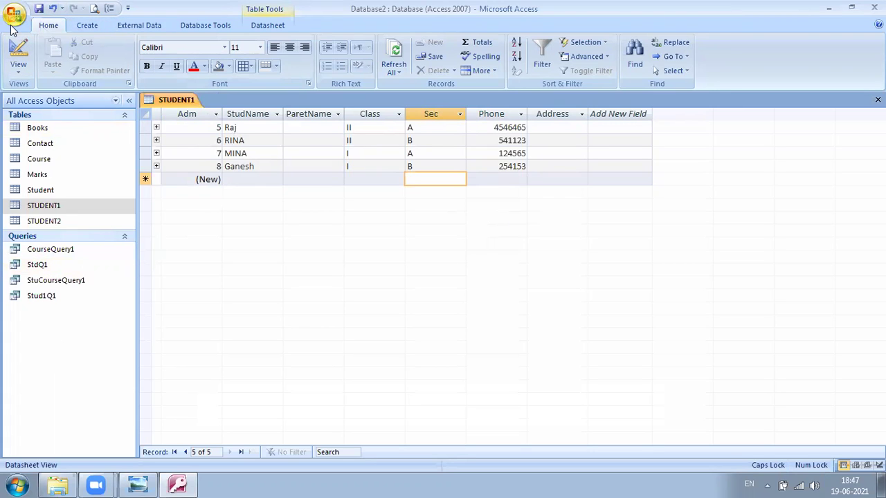
Create a new query in design view based on the STUDENT1 table
{"action": "left_click", "coordinate": [87, 26]}
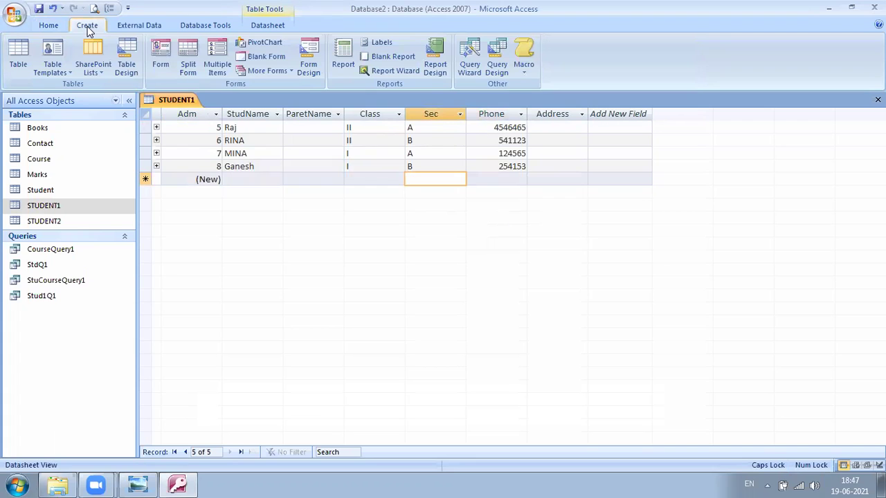
{"action": "left_click", "coordinate": [498, 59]}
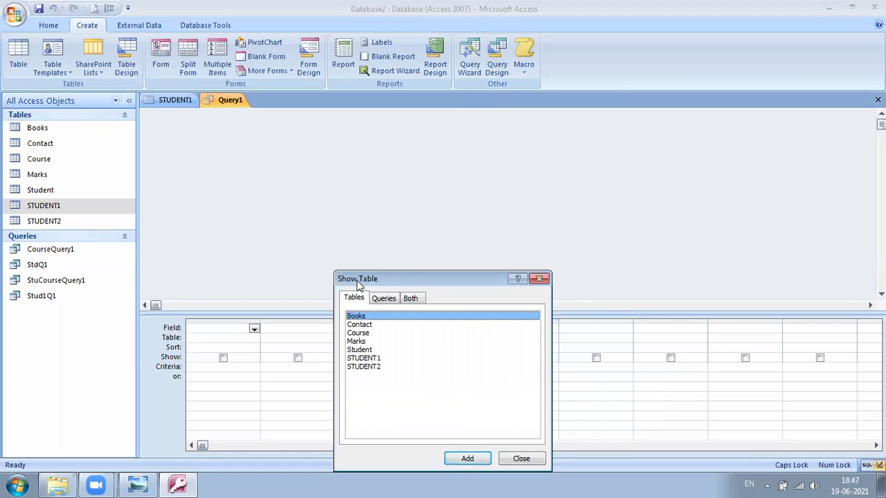
{"action": "left_click_drag", "start_coordinate": [358, 282], "coordinate": [423, 188]}
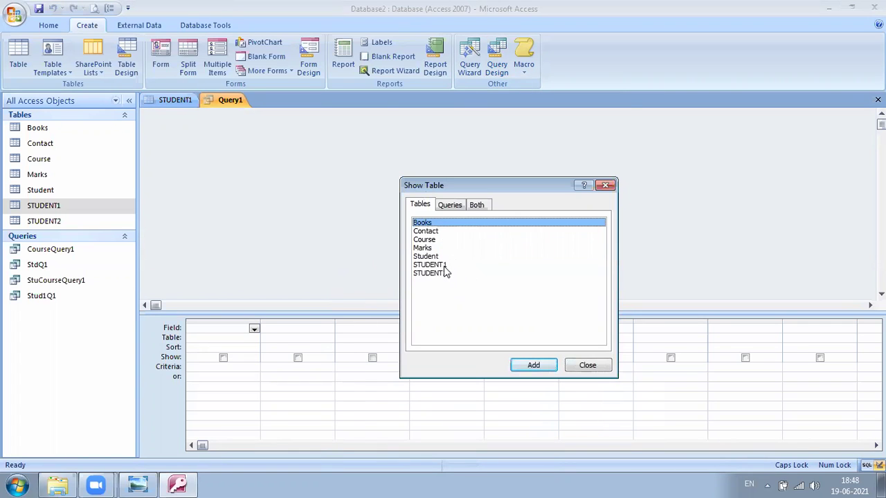
{"action": "left_click", "coordinate": [444, 267]}
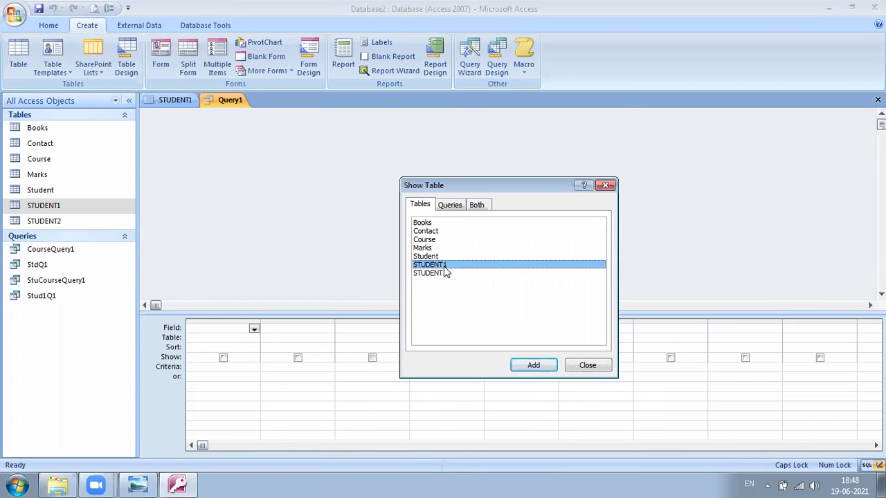
{"action": "left_click", "coordinate": [522, 366]}
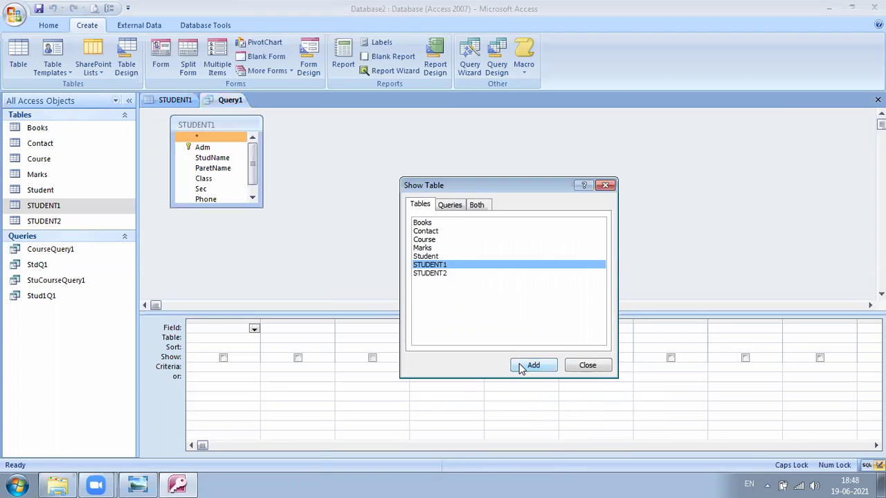
{"action": "left_click", "coordinate": [587, 366]}
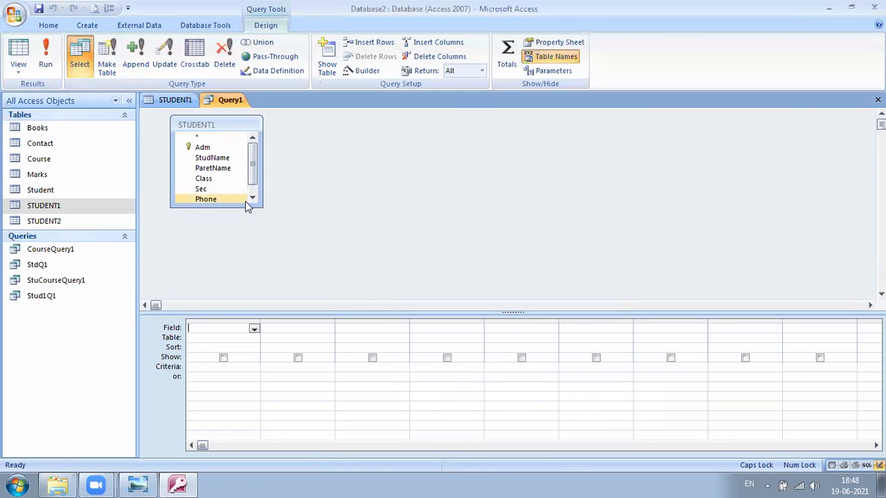
Enlarge the STUDENT1 field list and add the Adm, StudName, ParetName, Class and Sec fields to the query
{"action": "left_click_drag", "start_coordinate": [246, 205], "coordinate": [249, 238]}
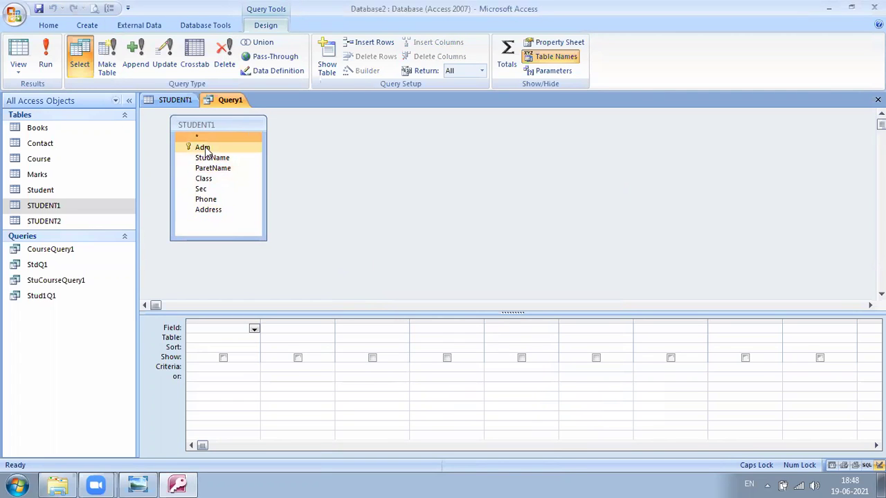
{"action": "double_click", "coordinate": [202, 147]}
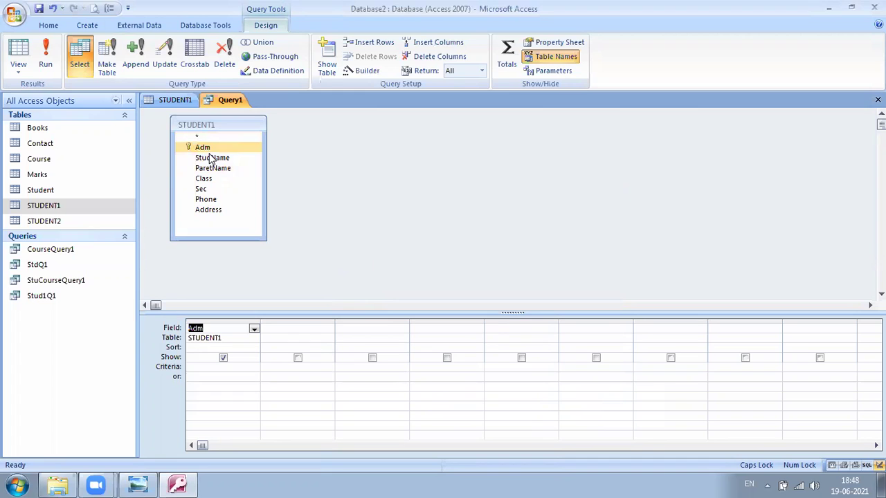
{"action": "double_click", "coordinate": [213, 159]}
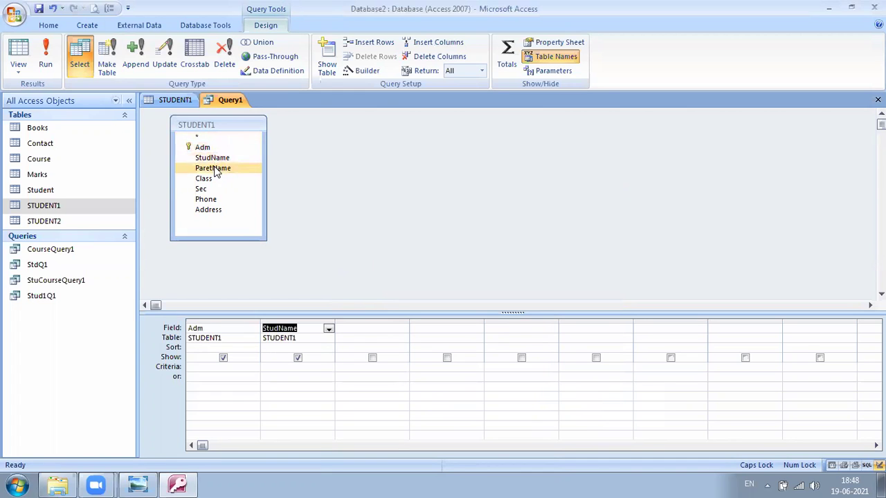
{"action": "double_click", "coordinate": [215, 169]}
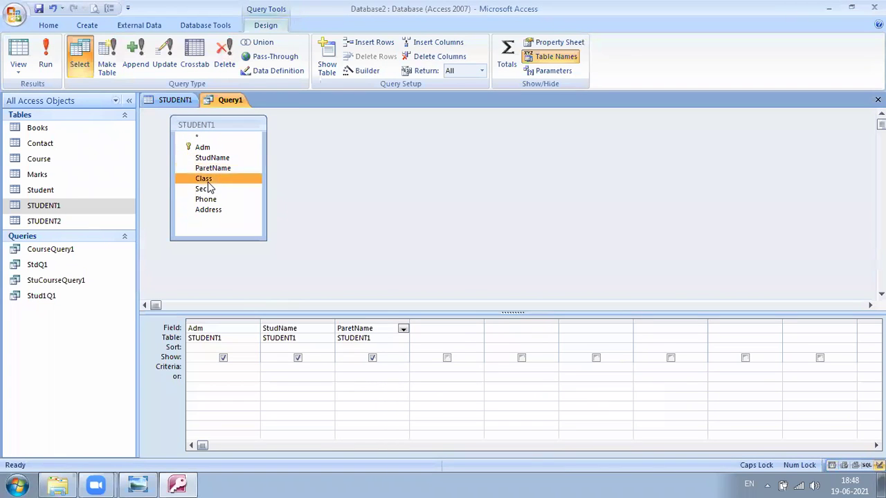
{"action": "double_click", "coordinate": [206, 179]}
{"action": "double_click", "coordinate": [206, 189]}
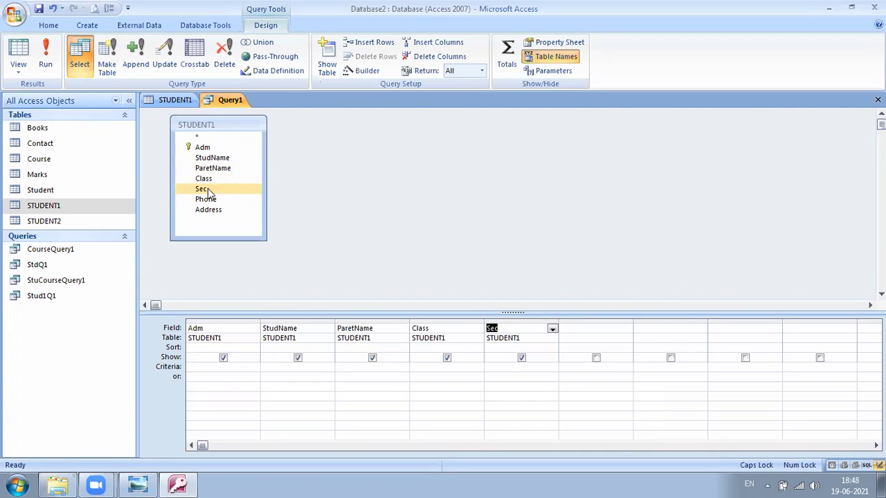
{"action": "left_click", "coordinate": [227, 211]}
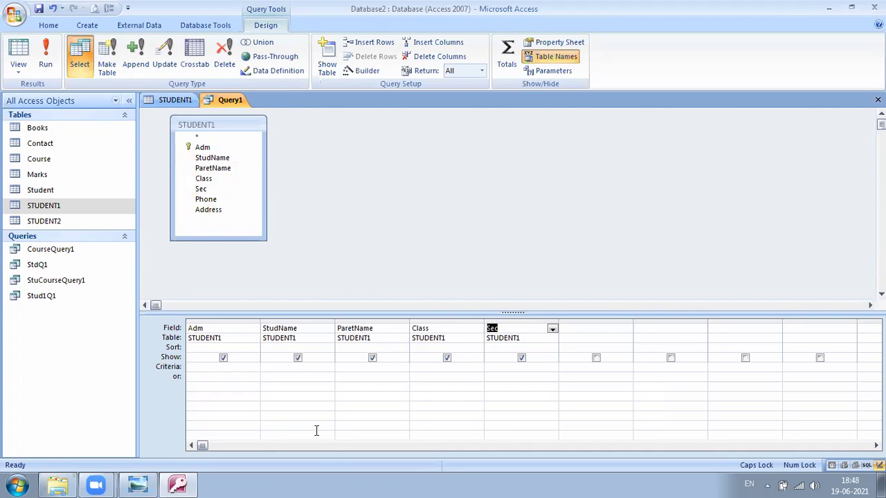
Run the query and compare its fields and records with those of the STUDENT1 table
{"action": "mouse_move", "coordinate": [172, 297]}
{"action": "left_mouse_down"}
{"action": "mouse_move", "coordinate": [459, 278]}
{"action": "mouse_move", "coordinate": [569, 290]}
{"action": "mouse_move", "coordinate": [573, 338]}
{"action": "mouse_move", "coordinate": [477, 363]}
{"action": "mouse_move", "coordinate": [220, 365]}
{"action": "mouse_move", "coordinate": [182, 353]}
{"action": "mouse_move", "coordinate": [192, 290]}
{"action": "mouse_move", "coordinate": [200, 297]}
{"action": "left_mouse_up"}
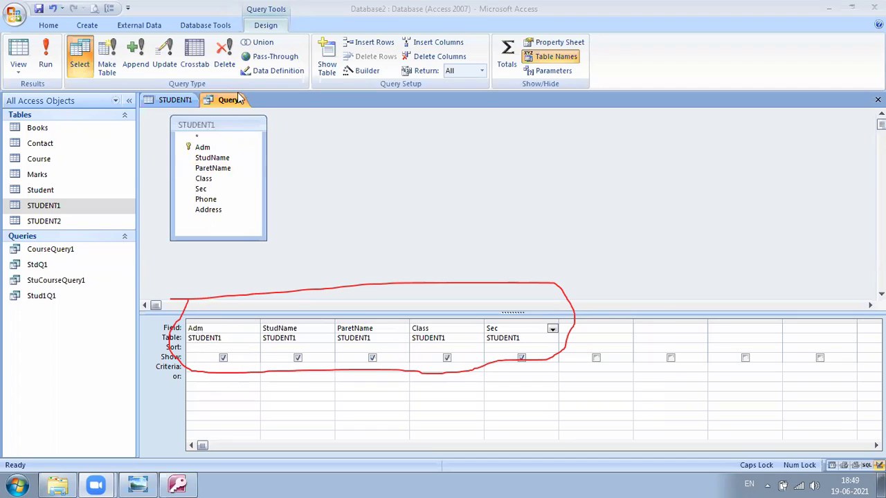
{"action": "left_click", "coordinate": [43, 49]}
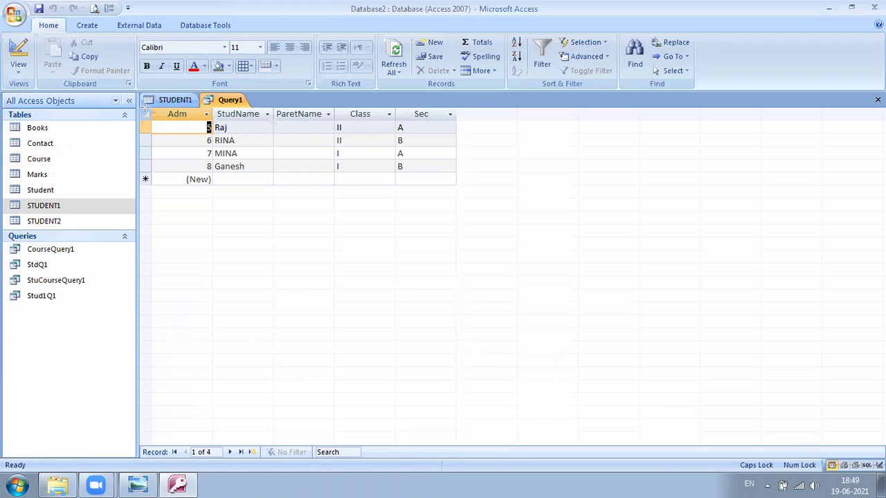
{"action": "mouse_move", "coordinate": [144, 108]}
{"action": "left_mouse_down"}
{"action": "mouse_move", "coordinate": [190, 174]}
{"action": "mouse_move", "coordinate": [457, 179]}
{"action": "left_mouse_up"}
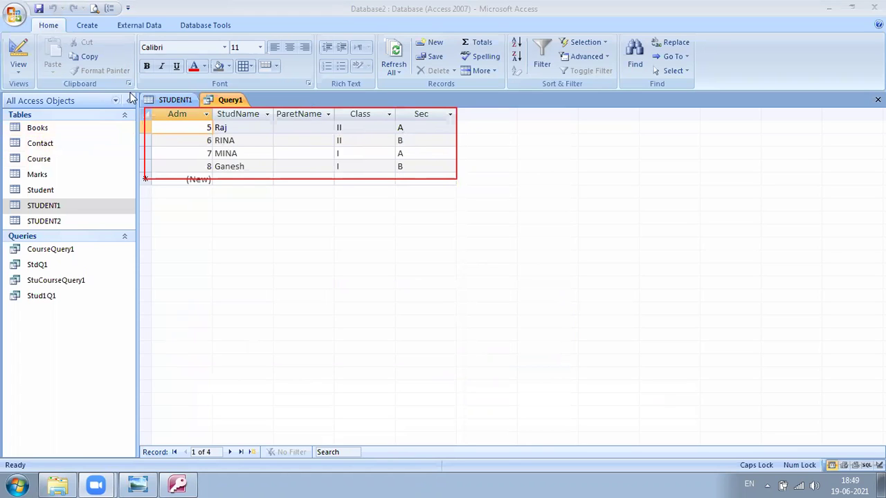
{"action": "left_click", "coordinate": [173, 101]}
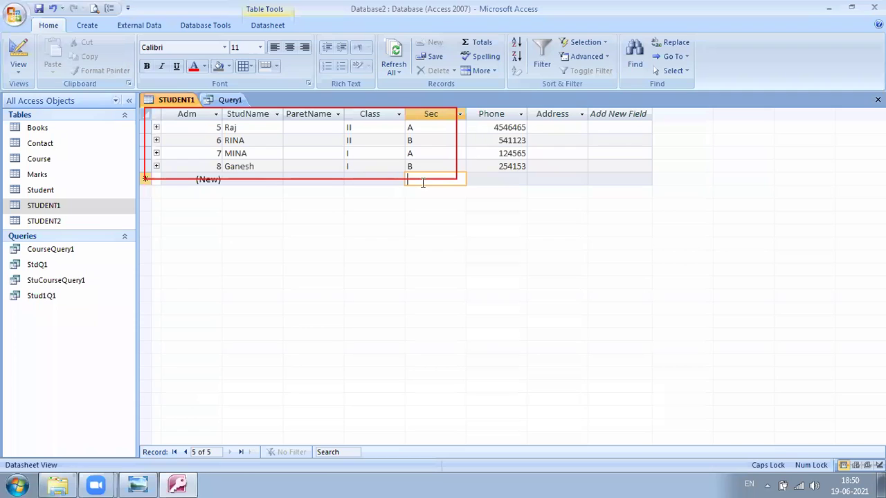
{"action": "left_click", "coordinate": [228, 102]}
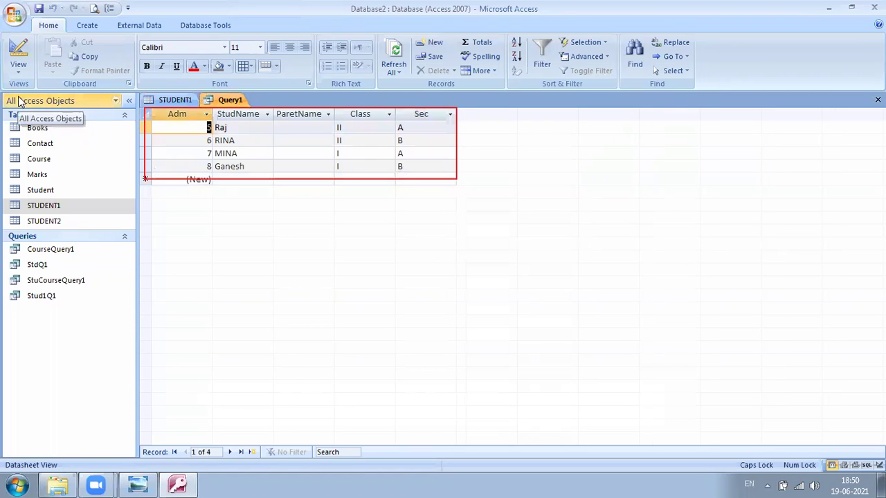
Return the query to design view and exclude the ParetName field from the displayed results
{"action": "left_click", "coordinate": [16, 50]}
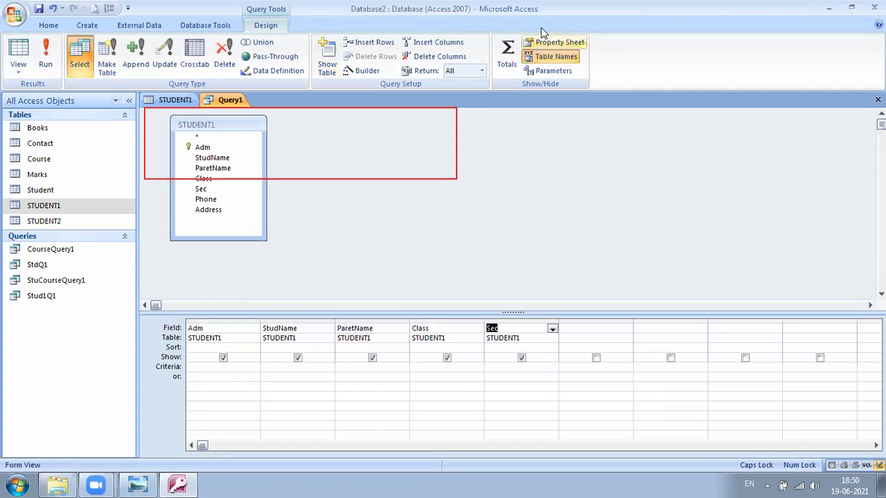
{"action": "left_click", "coordinate": [441, 121]}
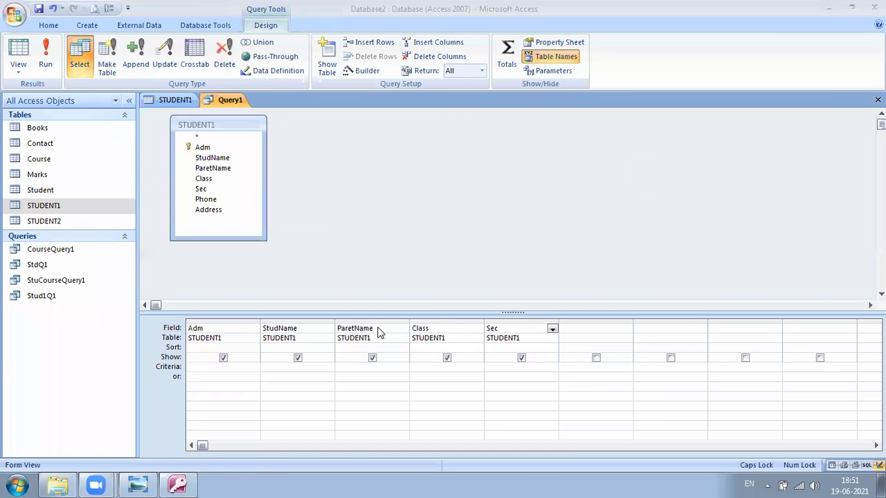
{"action": "left_click", "coordinate": [372, 358]}
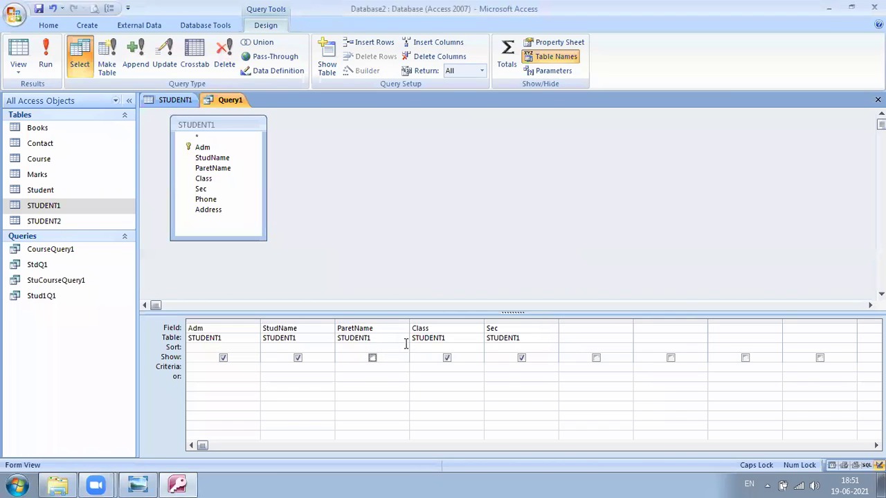
Restrict the query to section A by entering A as the criterion for the Sec field
{"action": "left_click", "coordinate": [499, 350]}
{"action": "left_click", "coordinate": [523, 366]}
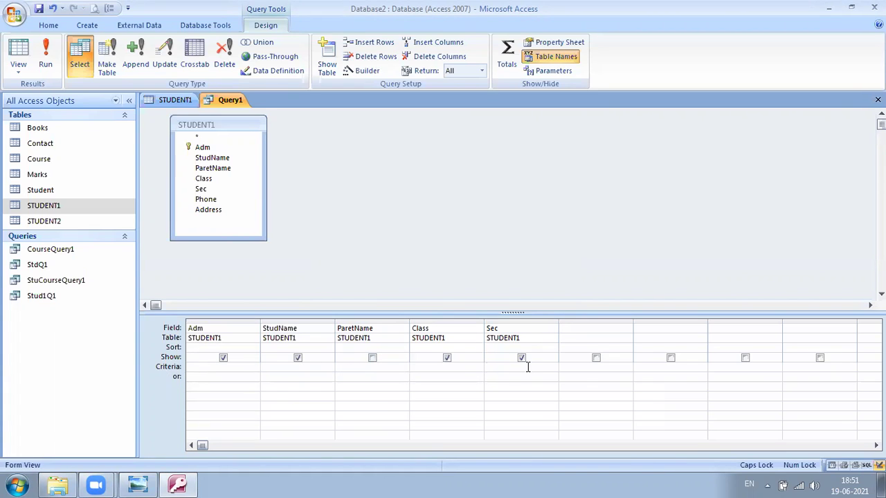
{"action": "type", "text": "A"}
{"action": "left_click", "coordinate": [521, 376]}
Run the query with the section A criterion and compare its records with those in the STUDENT1 table
{"action": "key", "text": "ctrl+s"}
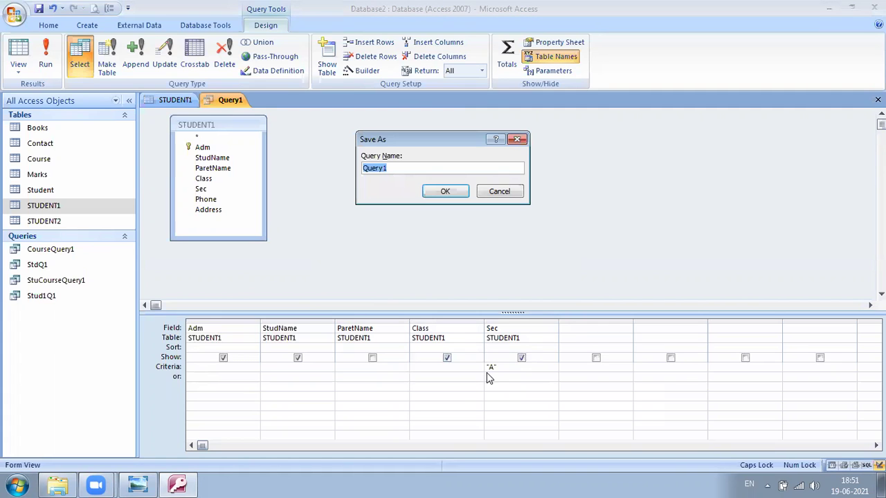
{"action": "left_click", "coordinate": [498, 192]}
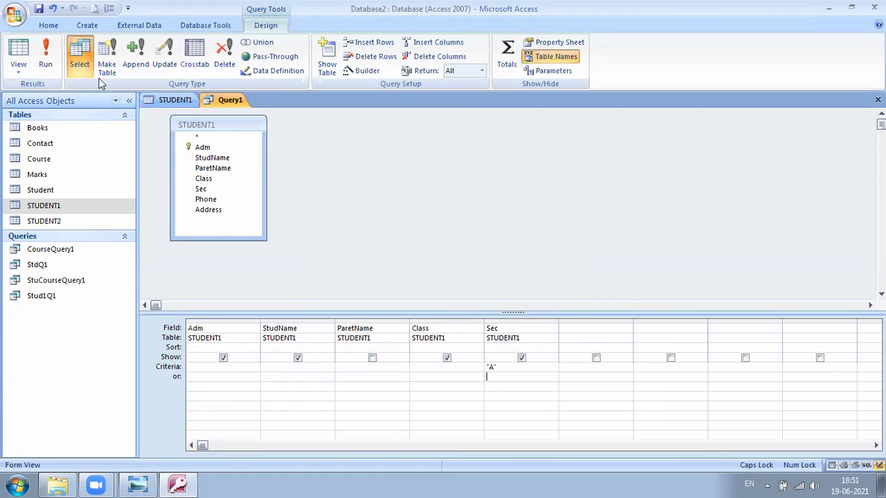
{"action": "left_click", "coordinate": [45, 62]}
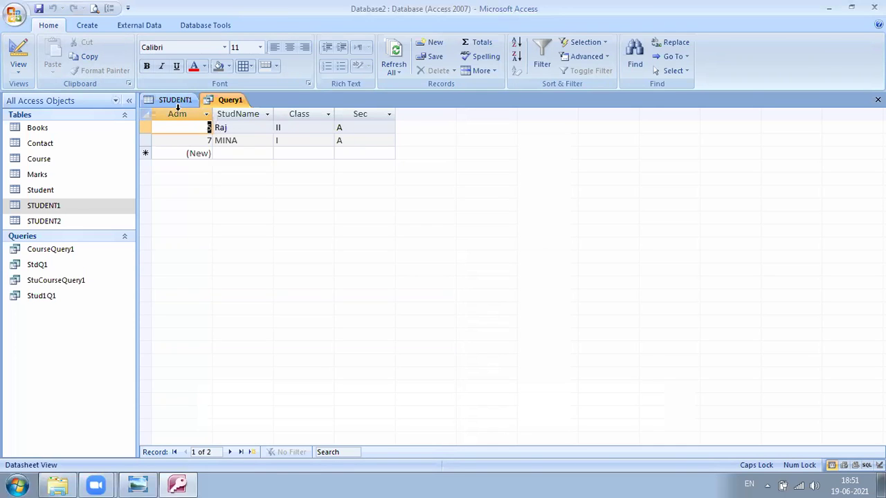
{"action": "left_click", "coordinate": [176, 101]}
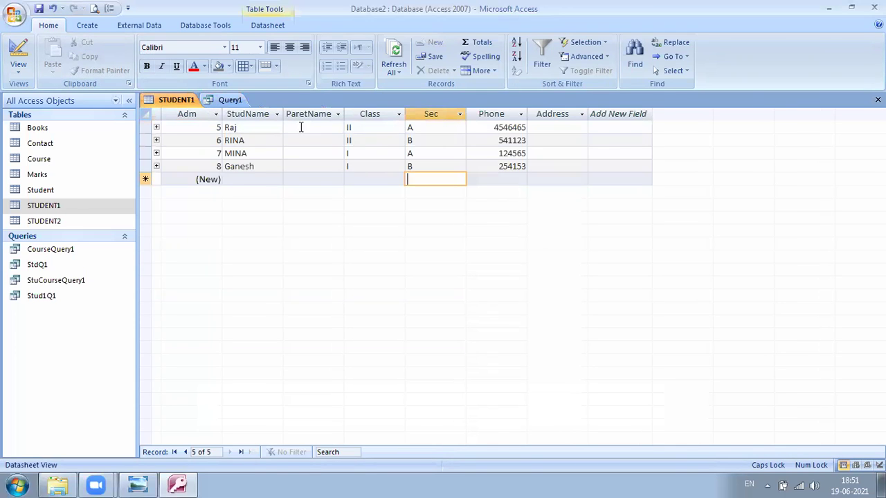
{"action": "left_click", "coordinate": [213, 127]}
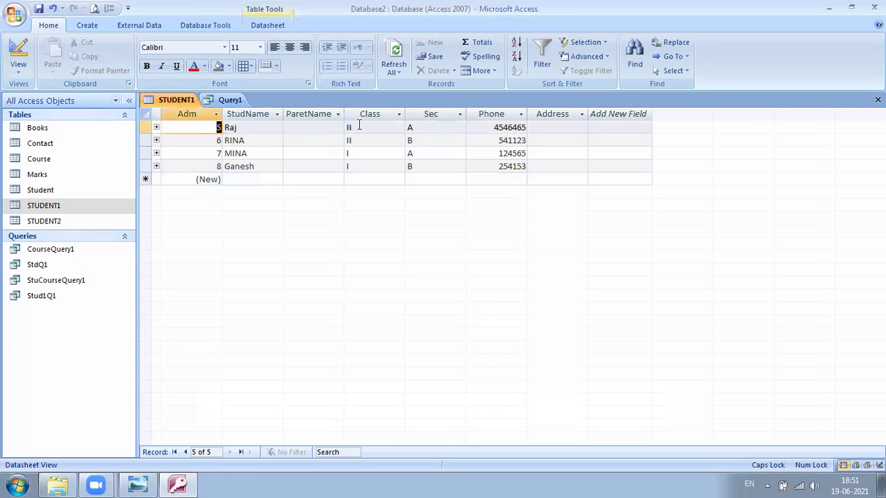
{"action": "left_click_drag", "start_coordinate": [430, 127], "coordinate": [391, 126]}
{"action": "left_click_drag", "start_coordinate": [420, 154], "coordinate": [205, 153]}
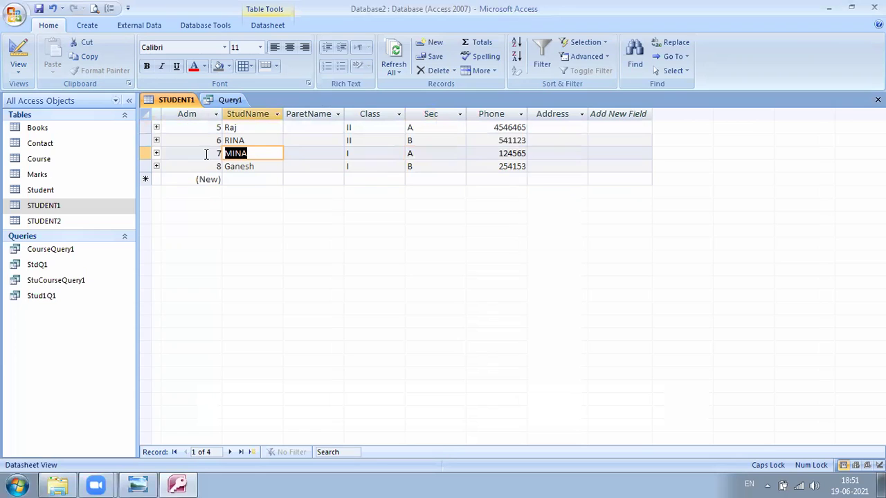
Return the query to design view, add II as the Class criterion alongside section A, and run it
{"action": "left_click", "coordinate": [234, 101]}
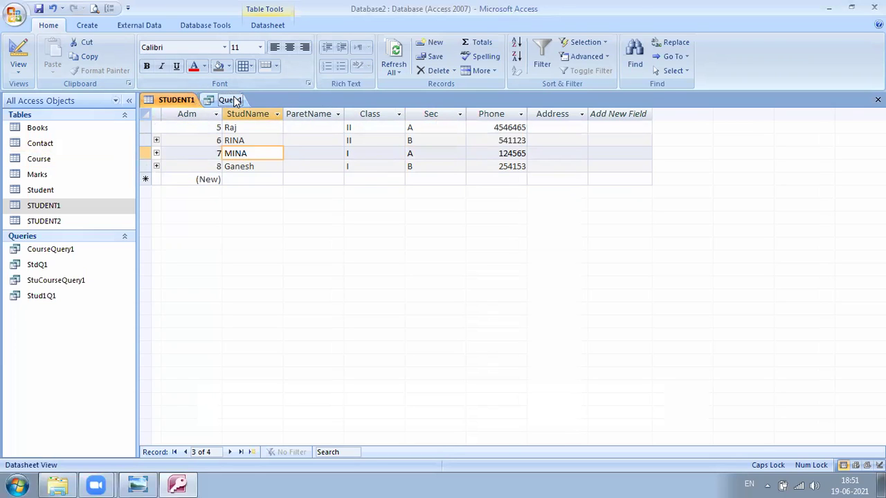
{"action": "left_click", "coordinate": [18, 54]}
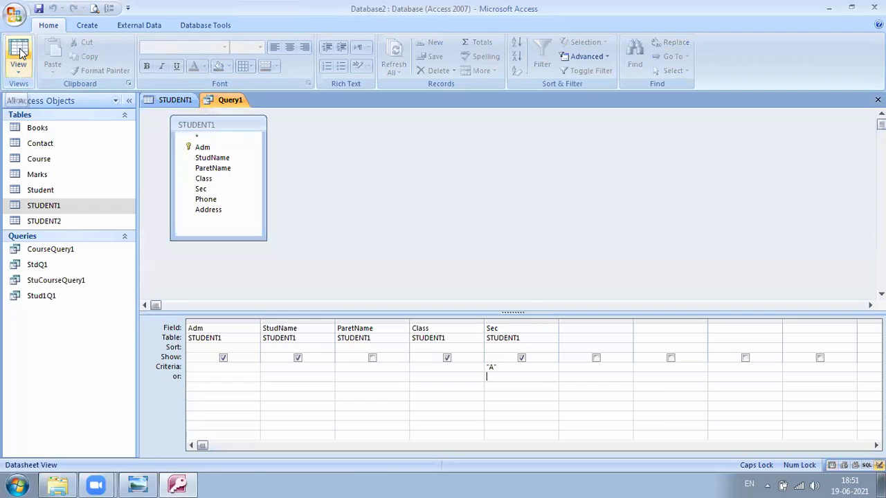
{"action": "left_click", "coordinate": [502, 372]}
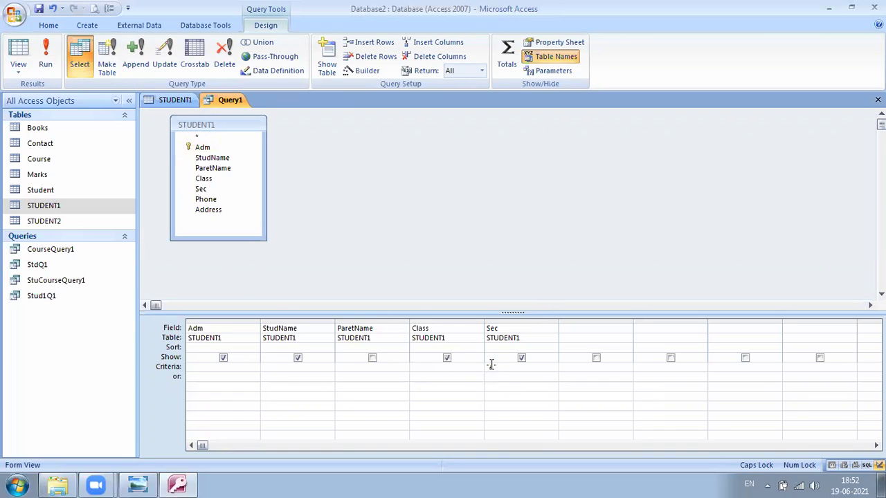
{"action": "type", "text": "II"}
{"action": "key", "text": "Down"}
{"action": "left_click", "coordinate": [47, 58]}
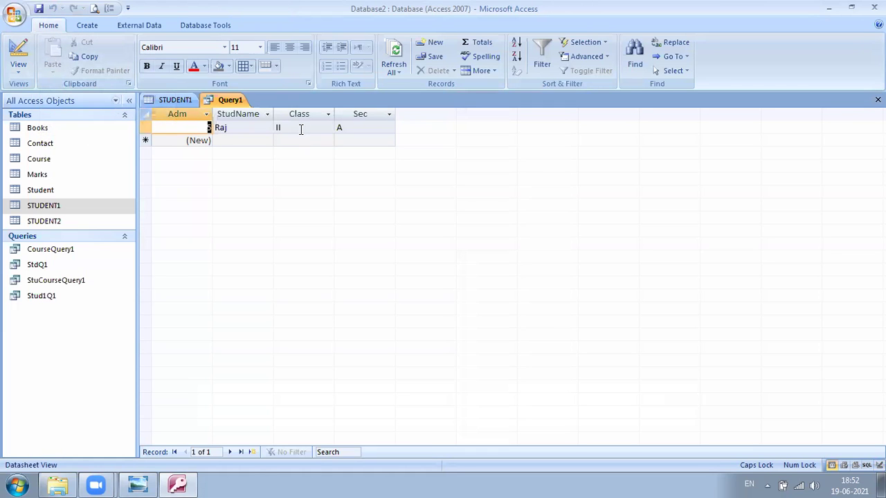
Check the STUDENT1 table, decline opening its design as read-only, and close the table
{"action": "left_click", "coordinate": [176, 101]}
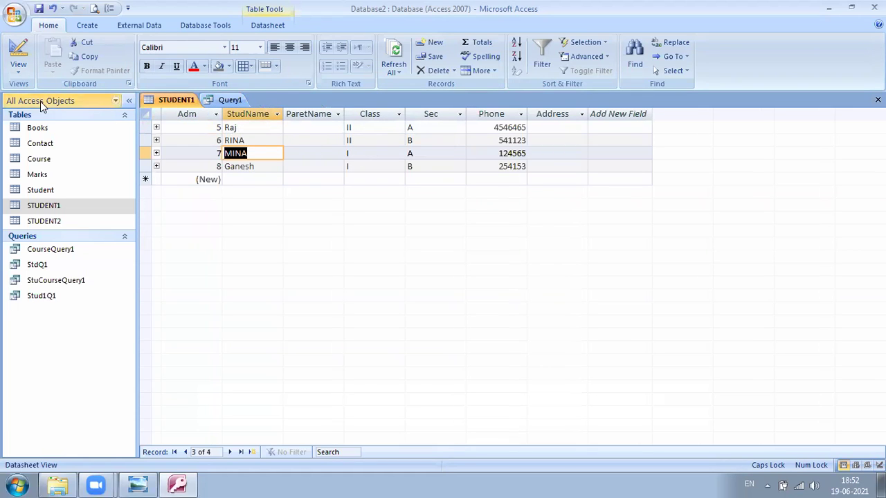
{"action": "left_click", "coordinate": [18, 54]}
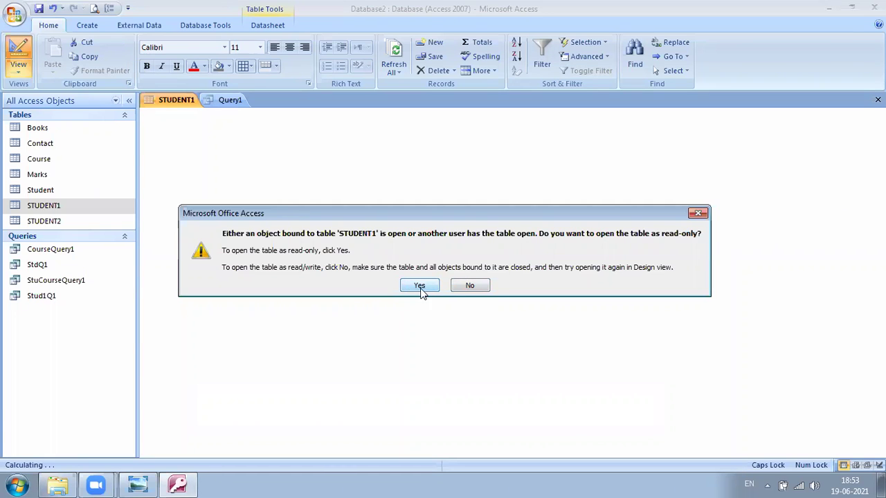
{"action": "left_click", "coordinate": [470, 286]}
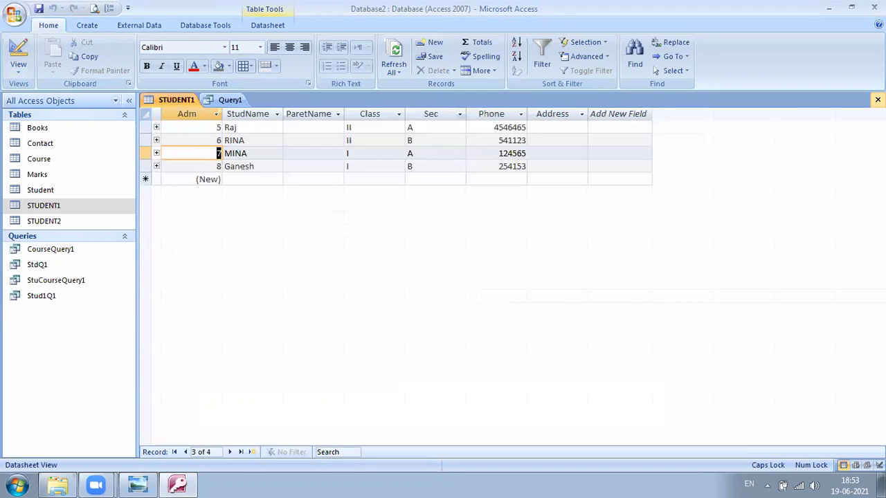
{"action": "left_click", "coordinate": [878, 100]}
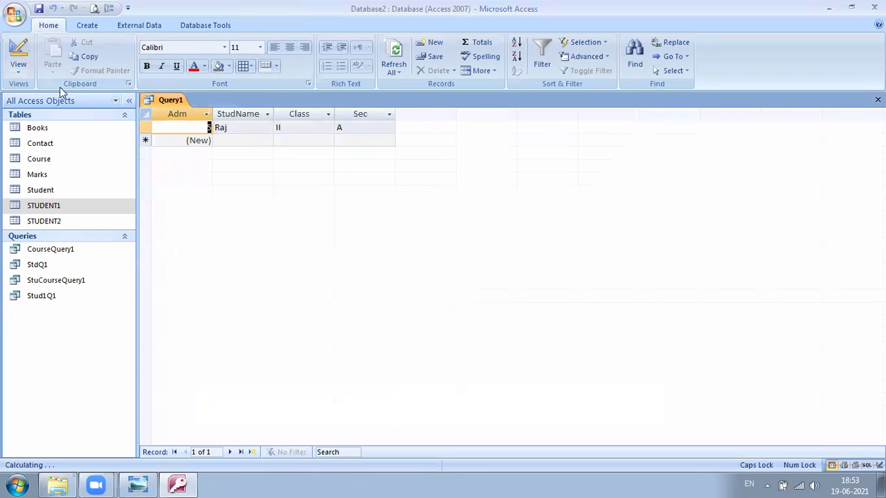
In the query design, move the Class criterion II to the or row to match either class II or section A
{"action": "left_click", "coordinate": [18, 50]}
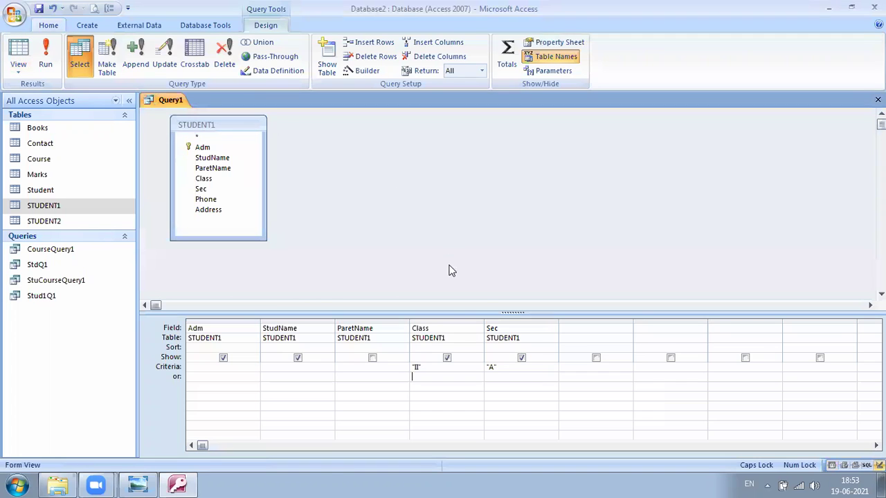
{"action": "left_click", "coordinate": [429, 370]}
{"action": "left_click_drag", "start_coordinate": [429, 370], "coordinate": [400, 368]}
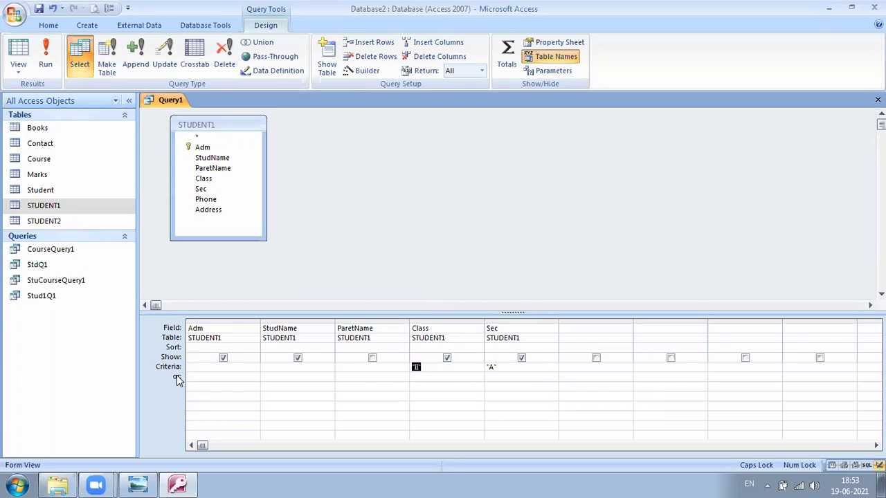
{"action": "left_click", "coordinate": [411, 369]}
{"action": "type", "text": "\"II\""}
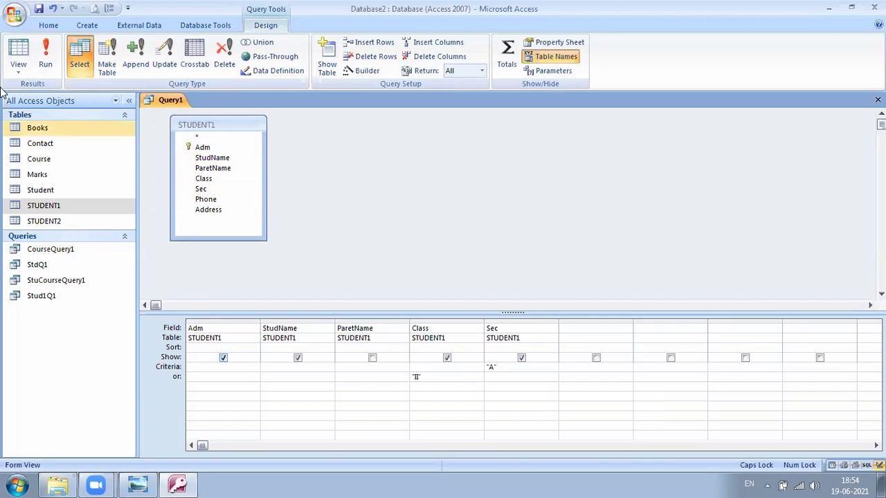
Save the query under the name Query1
{"action": "left_click", "coordinate": [39, 9]}
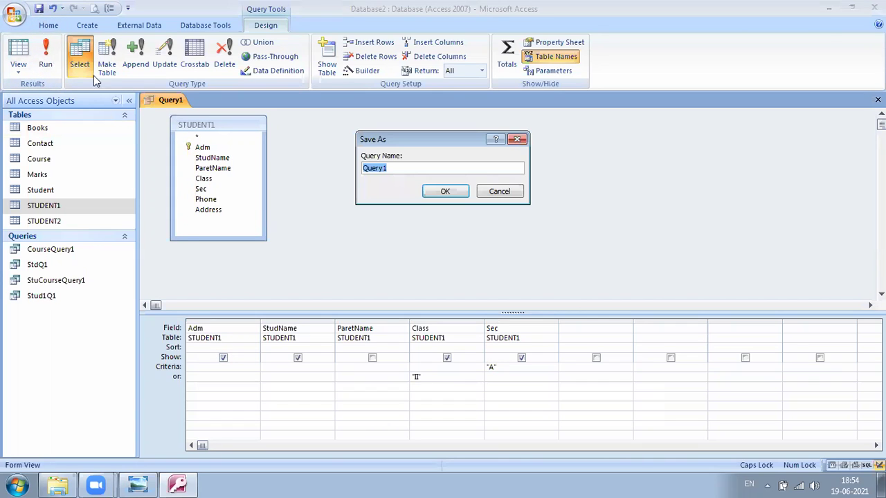
{"action": "left_click", "coordinate": [372, 169]}
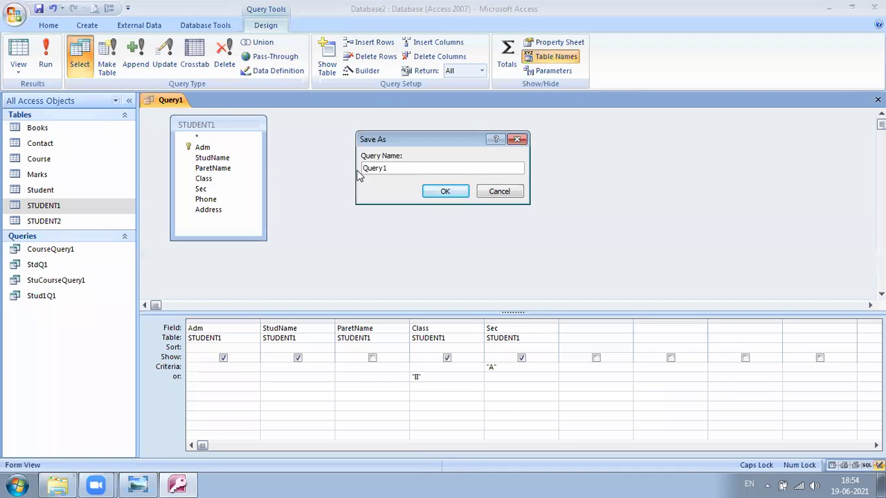
{"action": "left_click", "coordinate": [444, 191]}
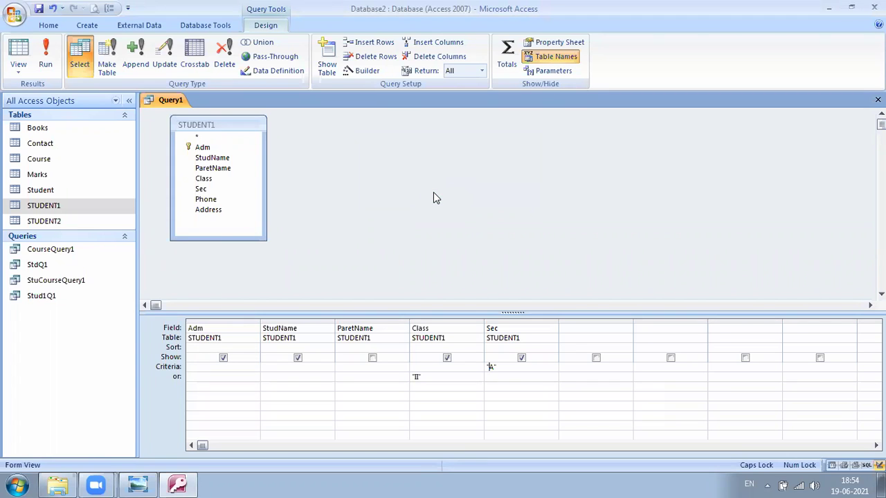
Run Query1 and examine the Class and Sec values of each record against the either-or criteria
{"action": "left_click", "coordinate": [46, 56]}
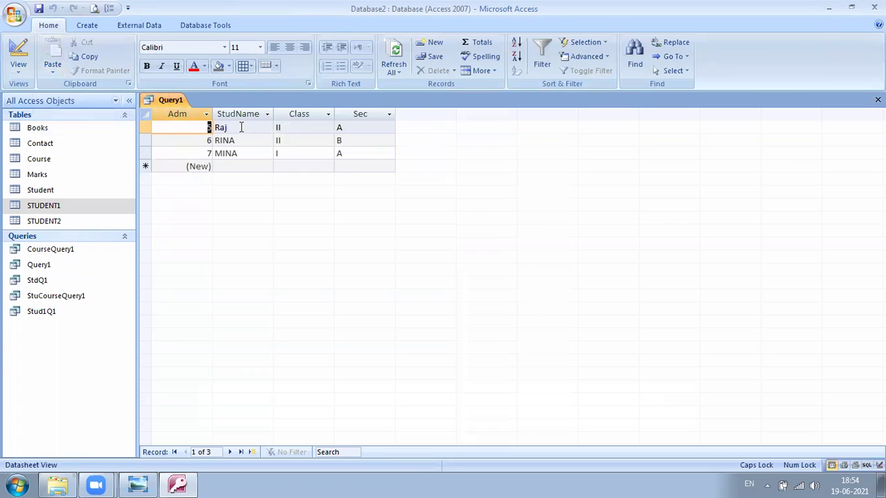
{"action": "left_click", "coordinate": [298, 128]}
{"action": "left_click", "coordinate": [297, 141]}
{"action": "double_click", "coordinate": [279, 141]}
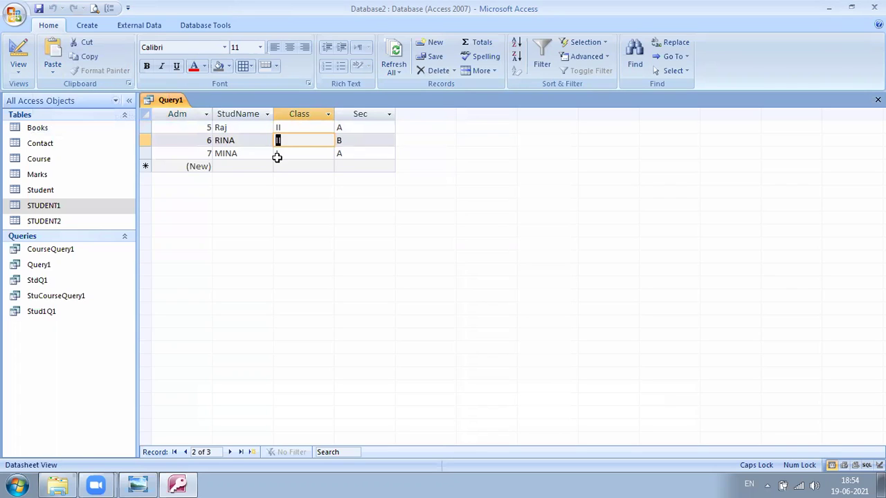
{"action": "left_click", "coordinate": [360, 151]}
{"action": "double_click", "coordinate": [340, 153]}
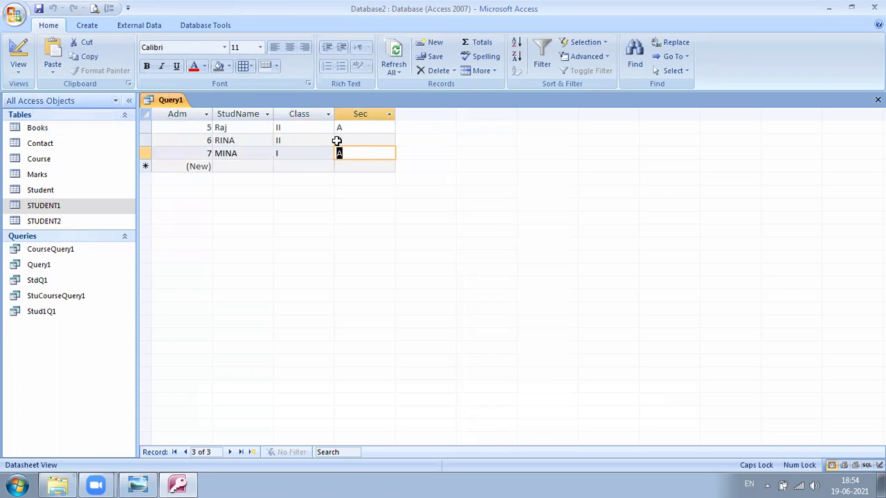
{"action": "double_click", "coordinate": [339, 128]}
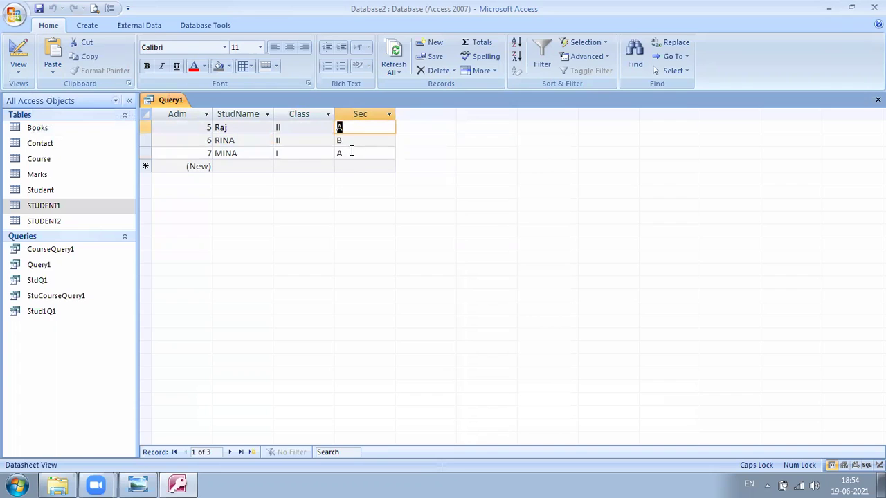
{"action": "double_click", "coordinate": [342, 153]}
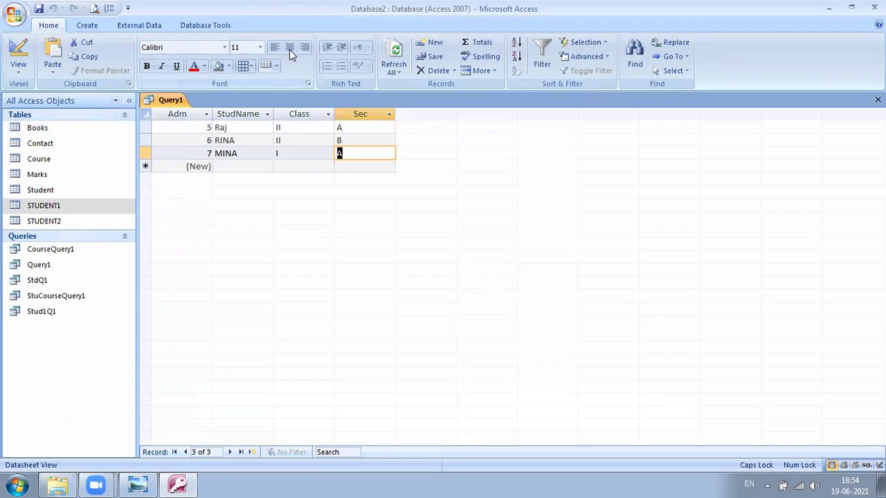
{"action": "left_click", "coordinate": [350, 128]}
{"action": "left_click_drag", "start_coordinate": [350, 127], "coordinate": [264, 129]}
{"action": "left_click_drag", "start_coordinate": [355, 127], "coordinate": [316, 128]}
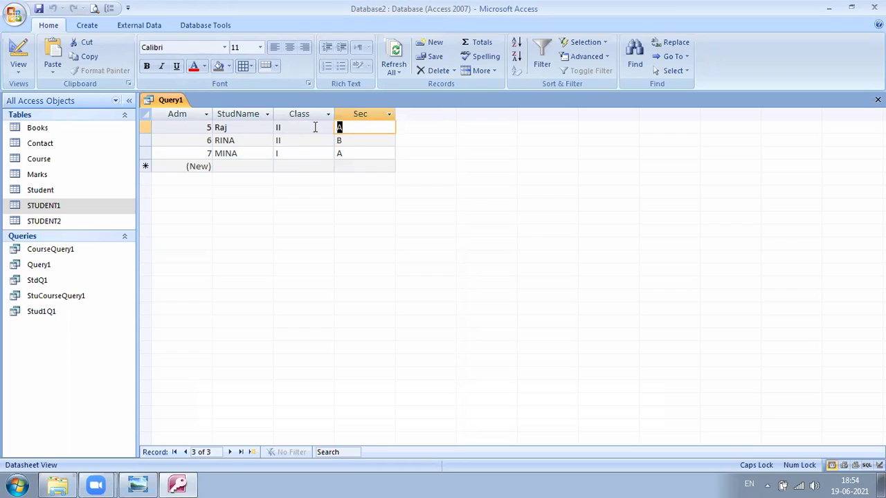
{"action": "left_click", "coordinate": [284, 129]}
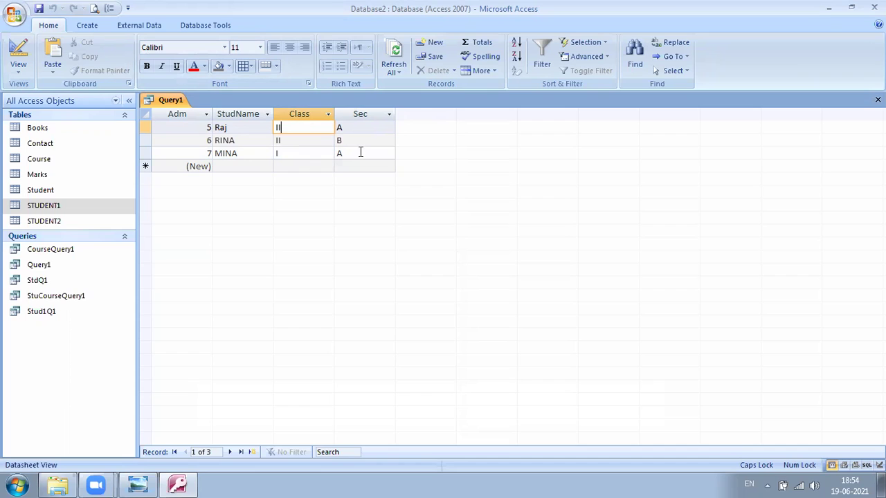
Review the Class and Sec criteria in design view, rerun Query1, and return it to design view
{"action": "left_click", "coordinate": [21, 54]}
{"action": "left_click", "coordinate": [253, 210]}
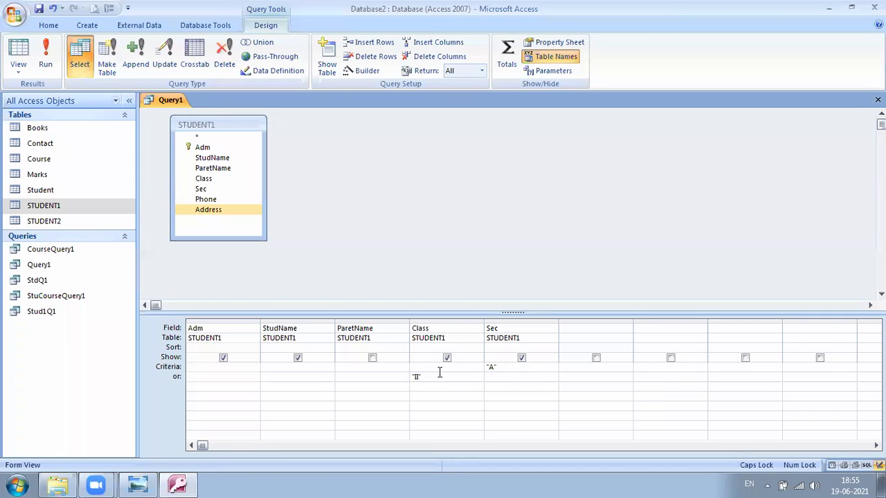
{"action": "left_click", "coordinate": [440, 373]}
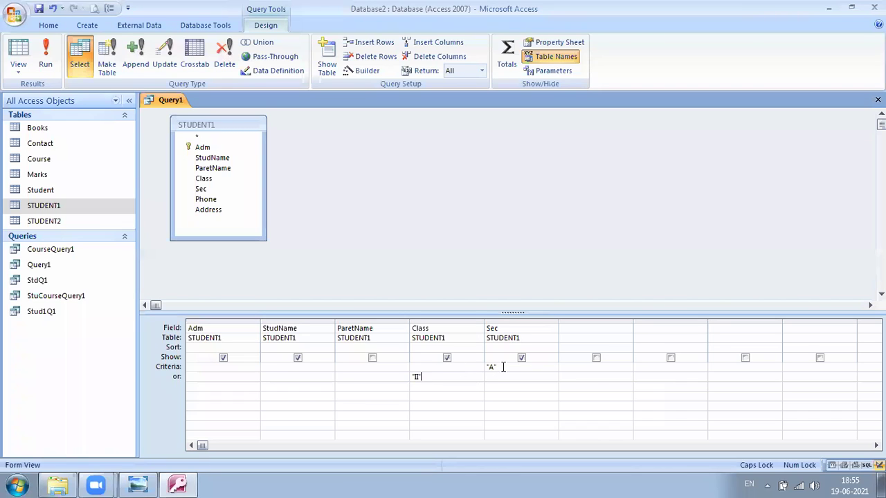
{"action": "left_click_drag", "start_coordinate": [443, 377], "coordinate": [409, 378]}
{"action": "left_click", "coordinate": [46, 46]}
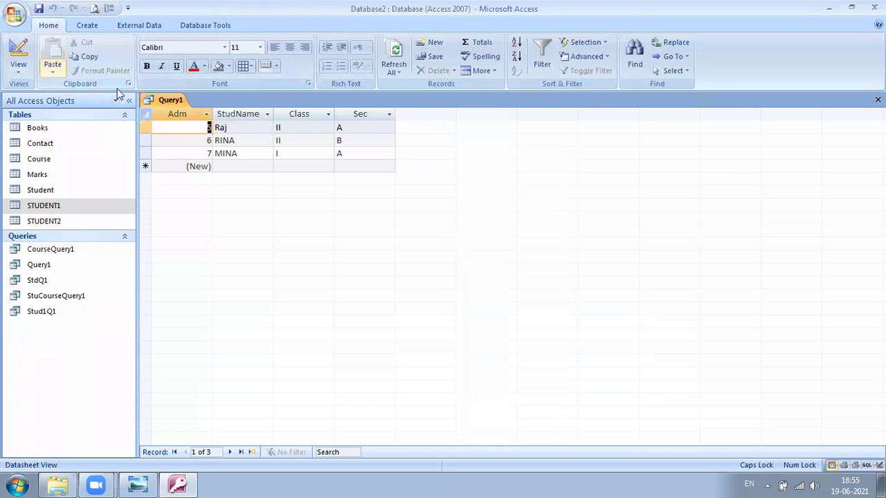
{"action": "left_click", "coordinate": [18, 50]}
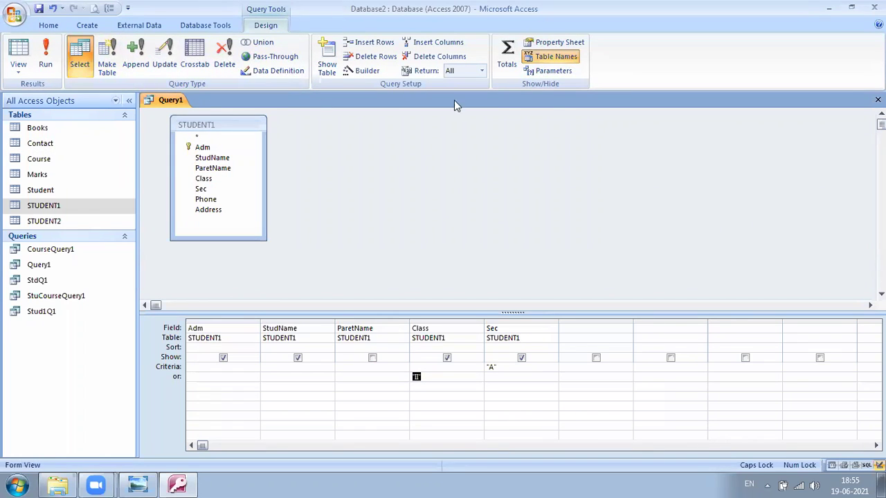
Close Query1 and start a new query in design view
{"action": "left_click", "coordinate": [878, 99]}
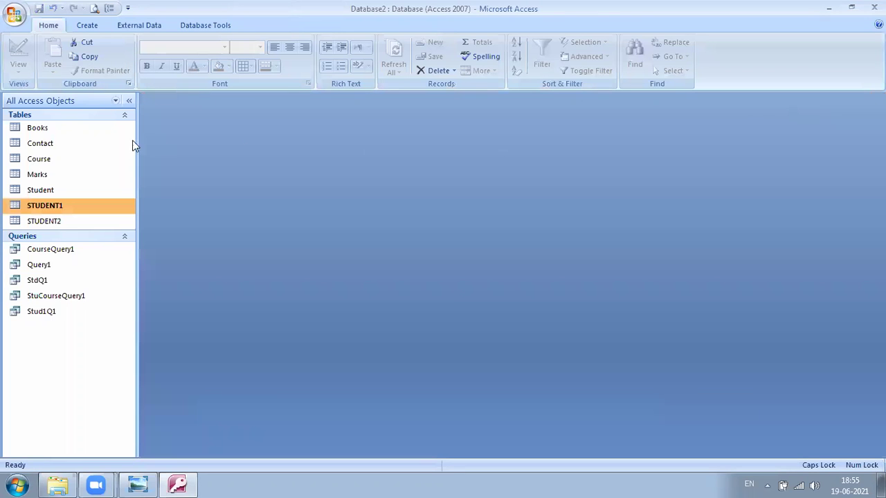
{"action": "left_click", "coordinate": [88, 25]}
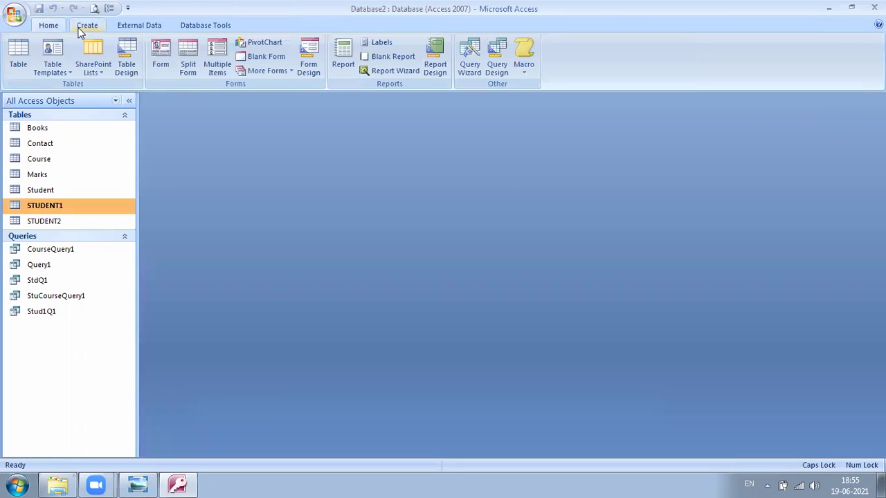
{"action": "left_click", "coordinate": [497, 68]}
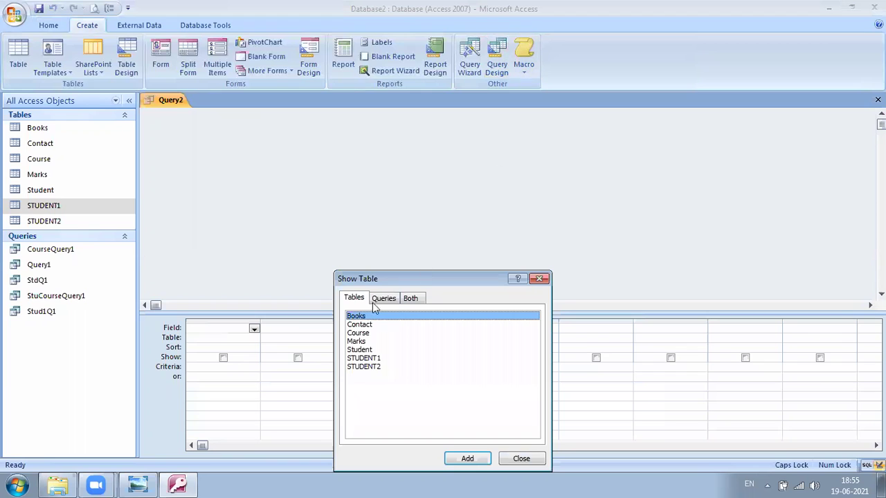
Add the Student and Course tables to the new query and move the Course table farther away from Student
{"action": "left_click", "coordinate": [371, 350]}
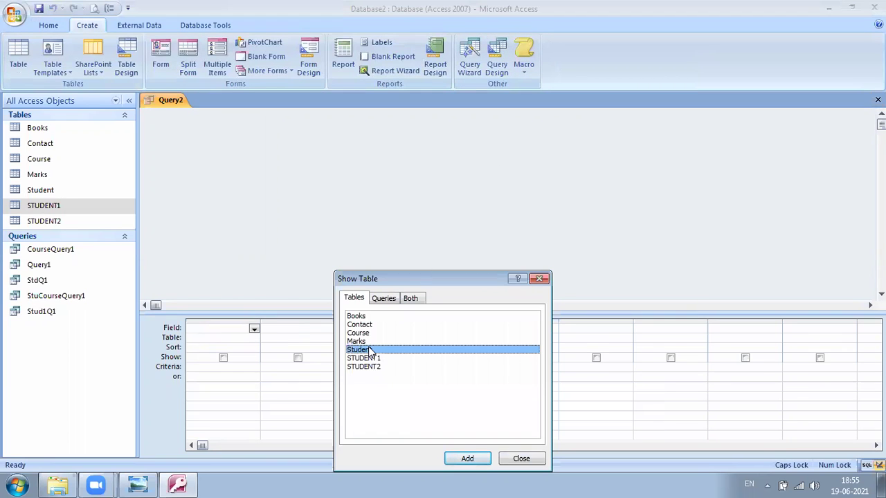
{"action": "key", "text": "Return"}
{"action": "left_click", "coordinate": [358, 335]}
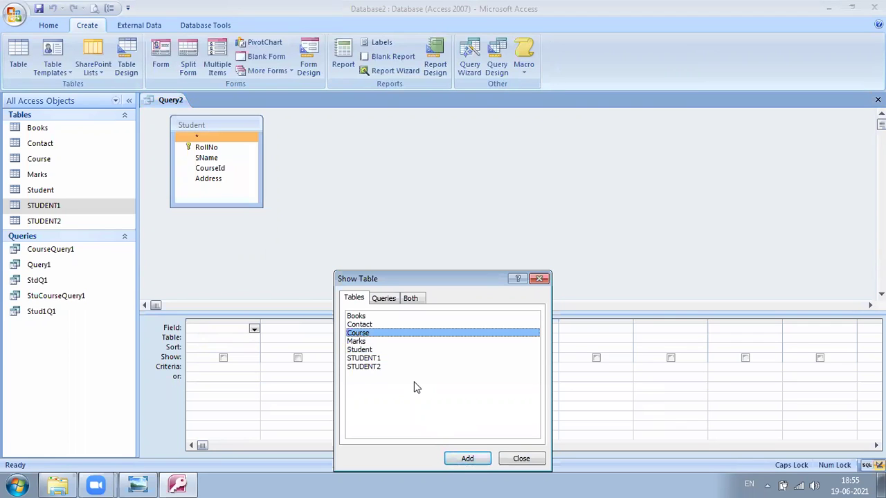
{"action": "left_click", "coordinate": [467, 459]}
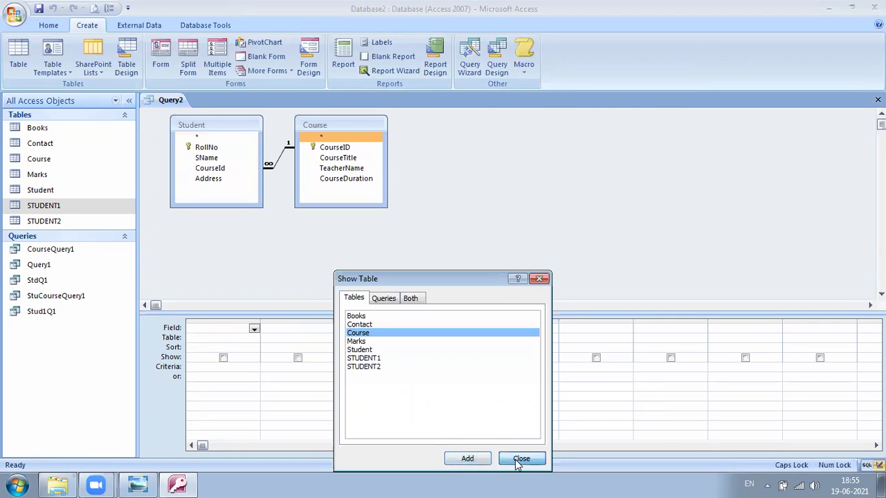
{"action": "left_click", "coordinate": [521, 459]}
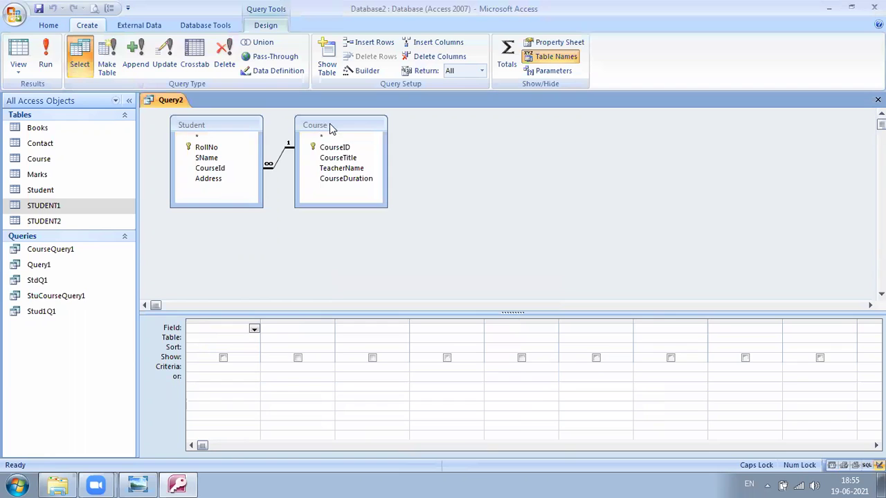
{"action": "left_click_drag", "start_coordinate": [330, 125], "coordinate": [435, 127]}
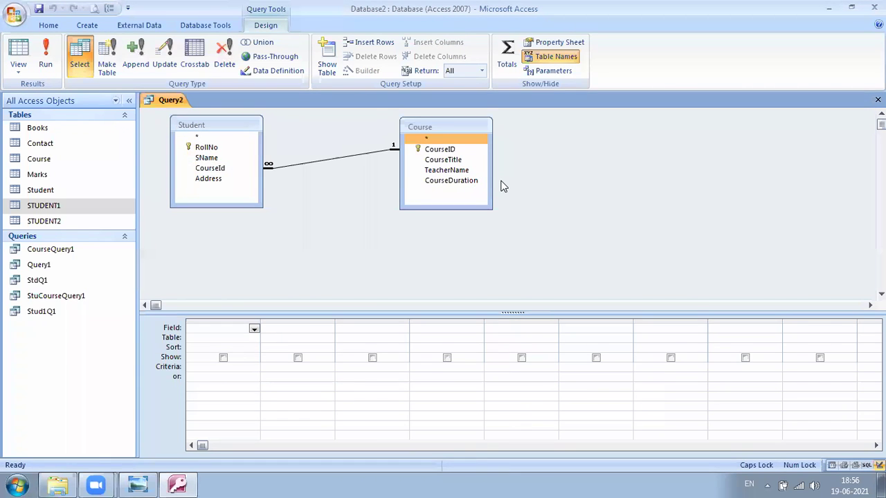
Add the RollNo, SName, Address and CourseId fields of the Student table to the query grid, in that order
{"action": "left_click", "coordinate": [245, 172]}
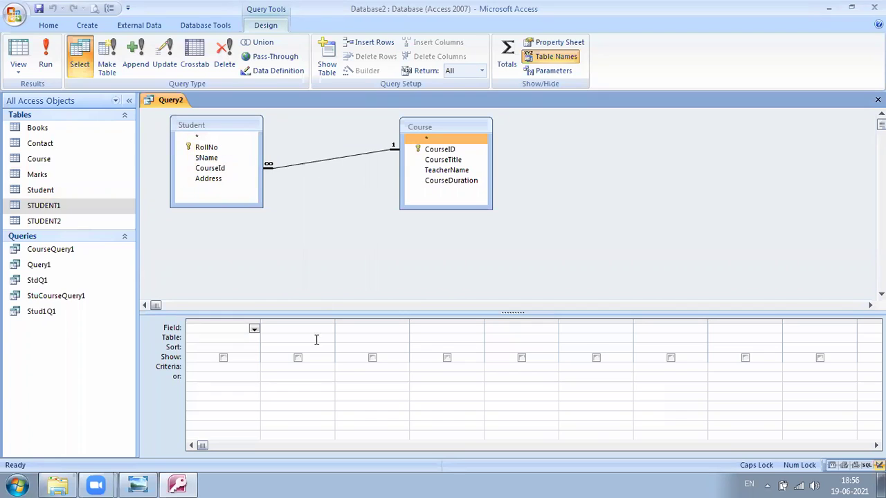
{"action": "double_click", "coordinate": [212, 153]}
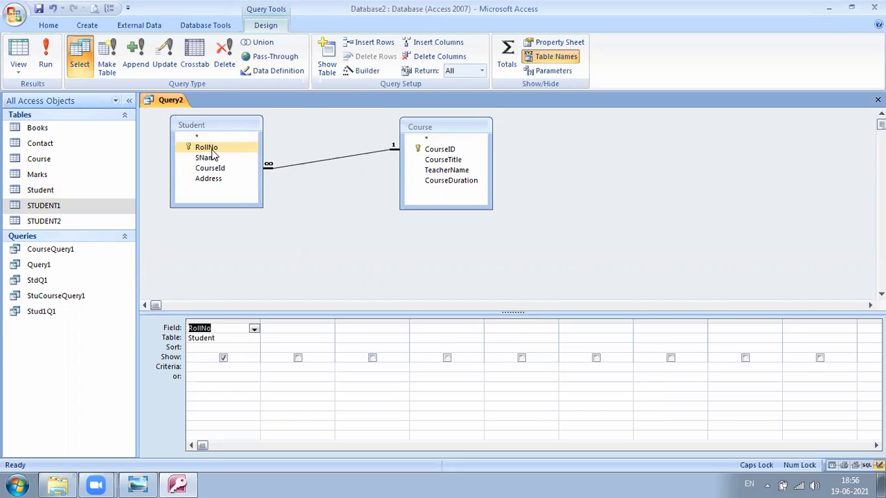
{"action": "double_click", "coordinate": [212, 158]}
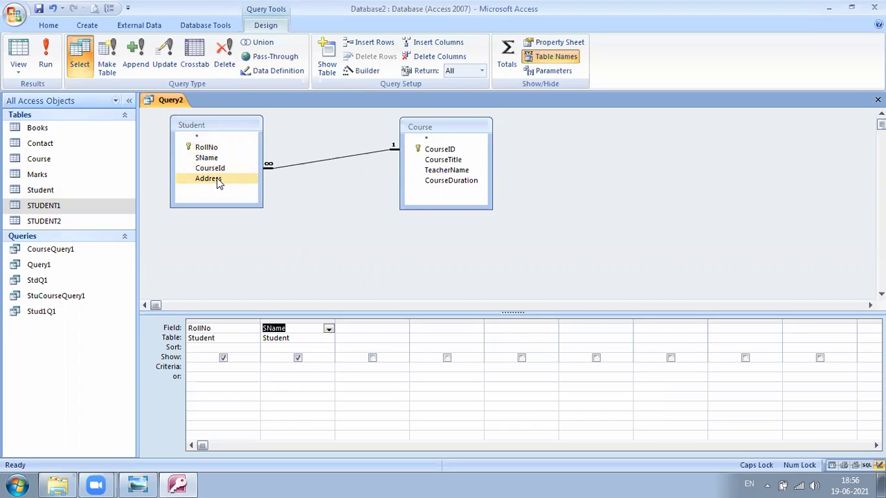
{"action": "double_click", "coordinate": [217, 178]}
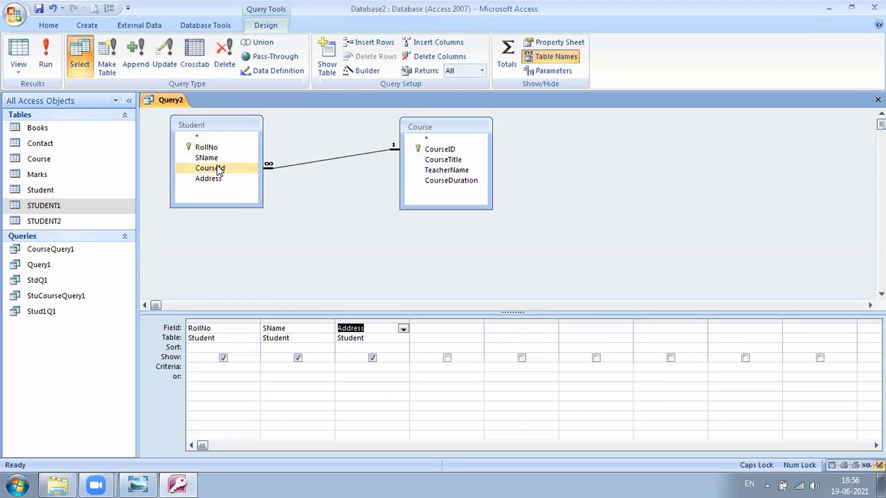
{"action": "double_click", "coordinate": [217, 168]}
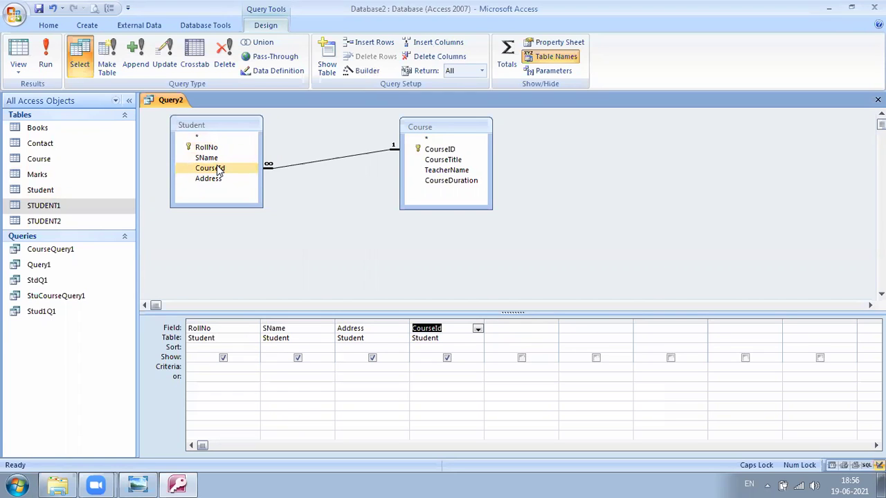
Add the CourseID, CourseTitle, CourseDuration and TeacherName fields of the Course table to the query grid, in that order
{"action": "double_click", "coordinate": [440, 150]}
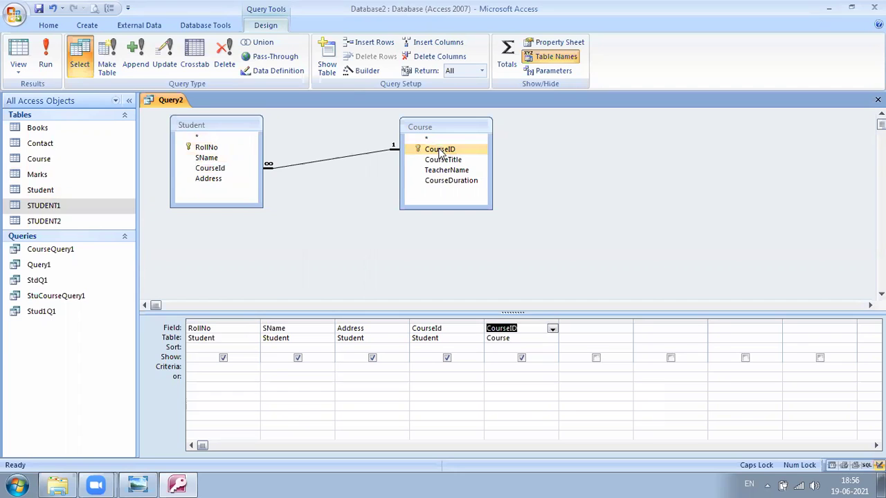
{"action": "left_click", "coordinate": [444, 160]}
{"action": "double_click", "coordinate": [443, 160]}
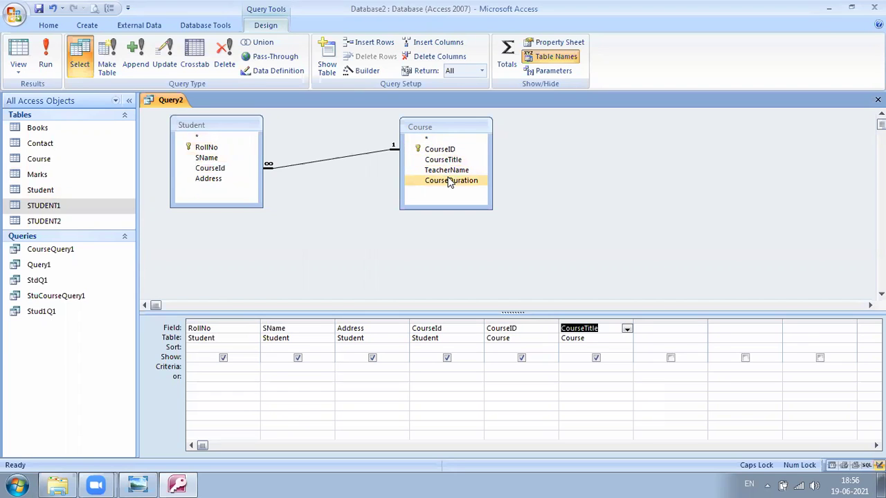
{"action": "double_click", "coordinate": [450, 181]}
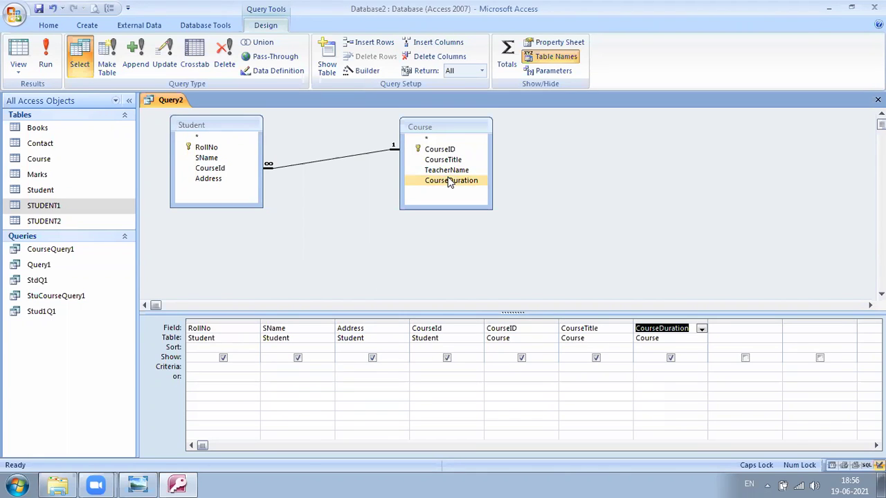
{"action": "left_click", "coordinate": [457, 171]}
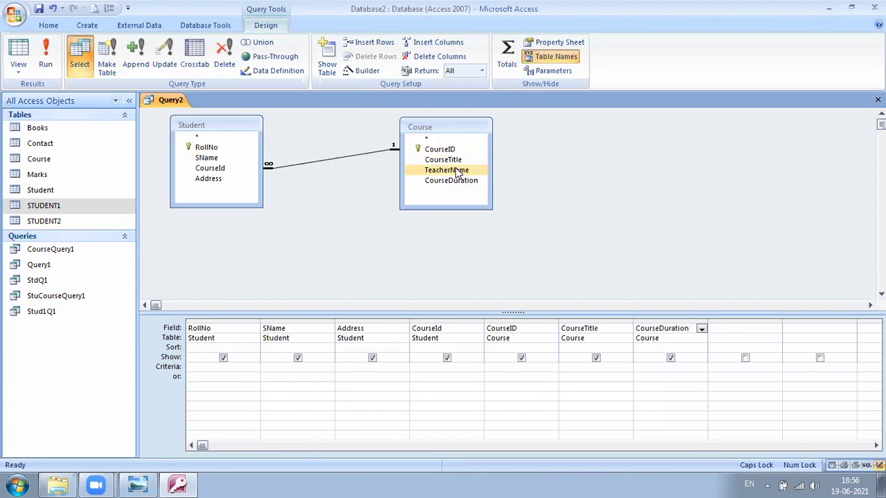
{"action": "double_click", "coordinate": [456, 171]}
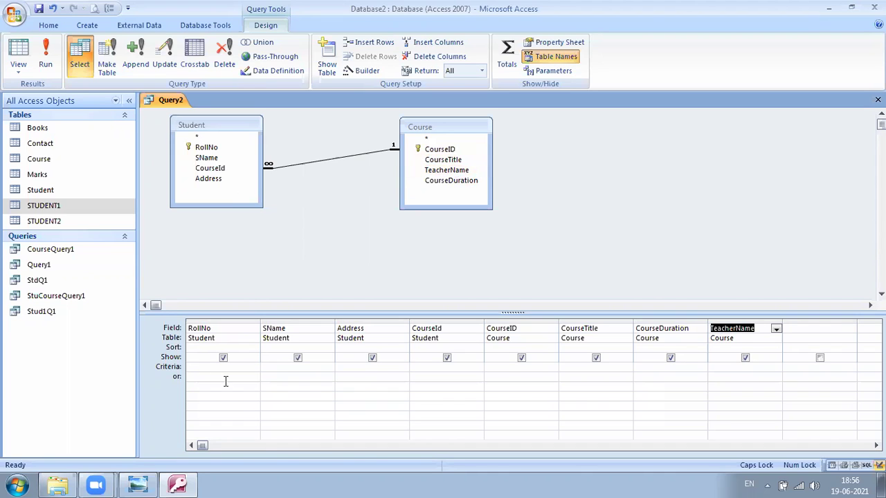
Save the query under the name Query2 and run it
{"action": "left_click", "coordinate": [38, 10]}
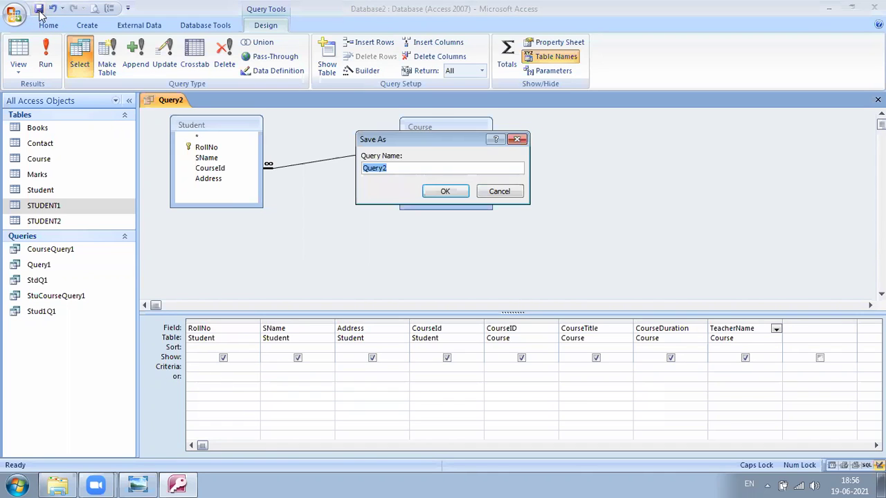
{"action": "left_click", "coordinate": [441, 192]}
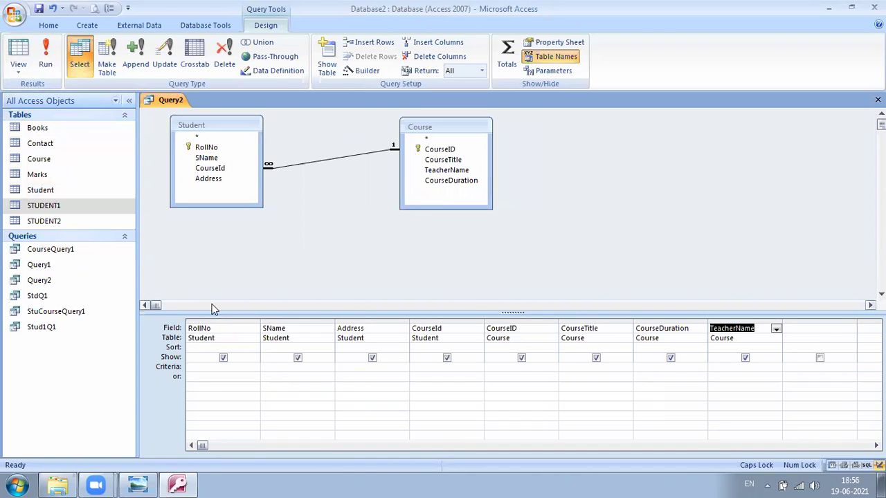
{"action": "left_click", "coordinate": [45, 54]}
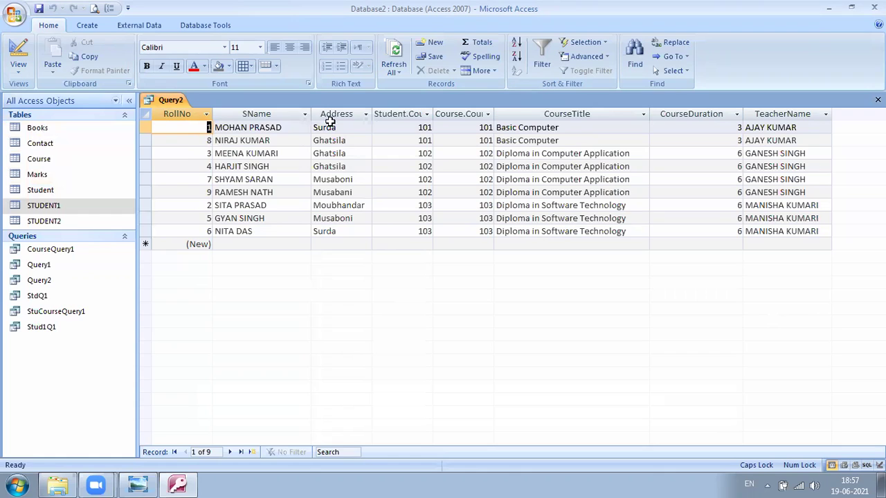
Compare the Student and Course table course IDs in the first two records of the query result
{"action": "left_click", "coordinate": [421, 127]}
{"action": "left_click_drag", "start_coordinate": [422, 127], "coordinate": [496, 140]}
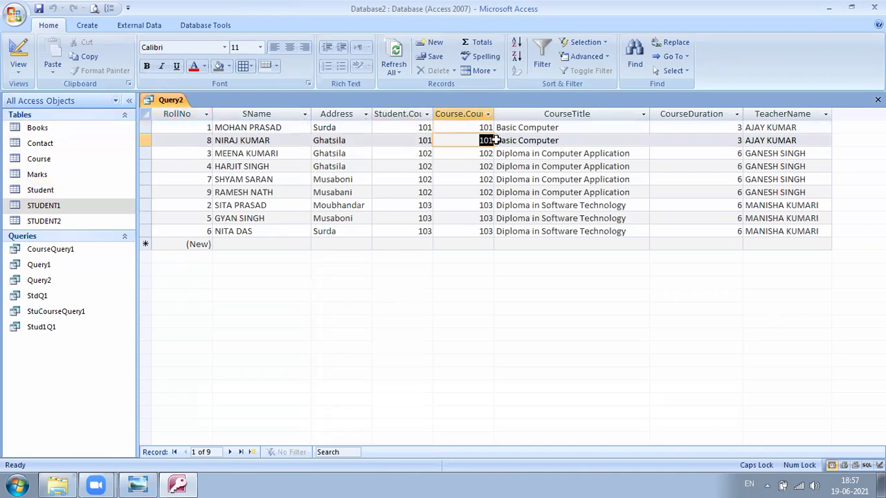
{"action": "left_click_drag", "start_coordinate": [401, 140], "coordinate": [433, 140]}
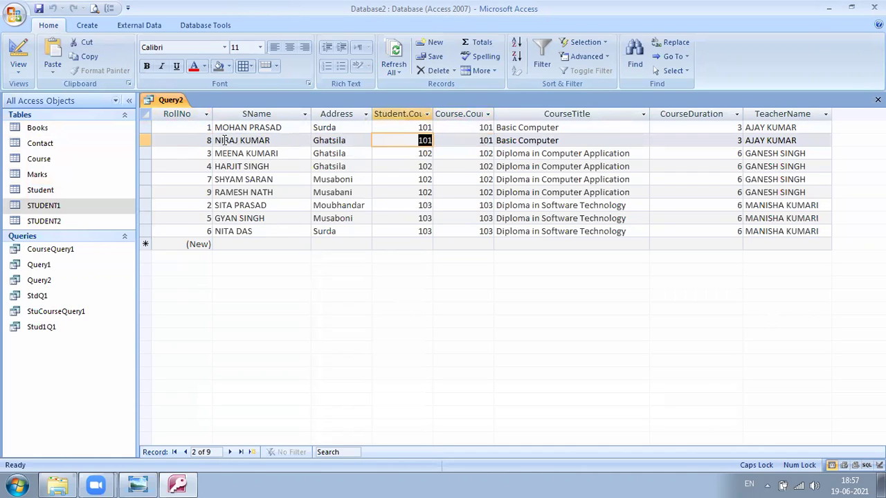
{"action": "left_click_drag", "start_coordinate": [170, 127], "coordinate": [210, 127]}
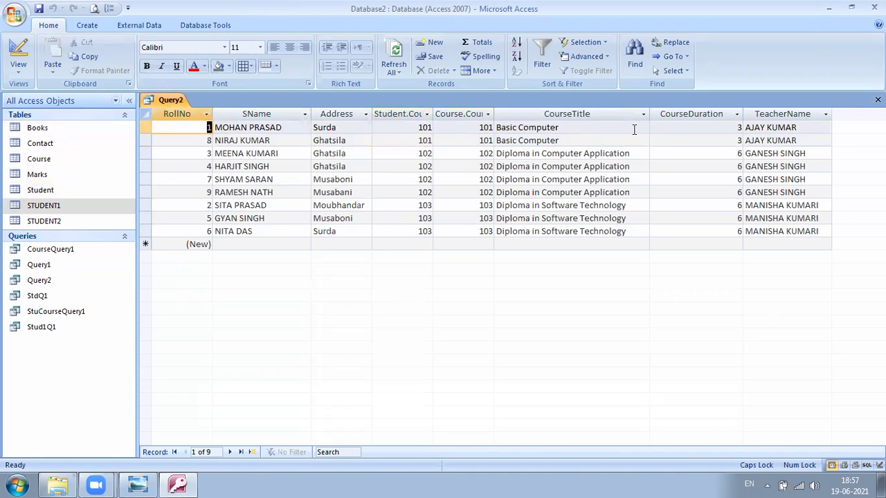
{"action": "left_click_drag", "start_coordinate": [468, 127], "coordinate": [494, 128]}
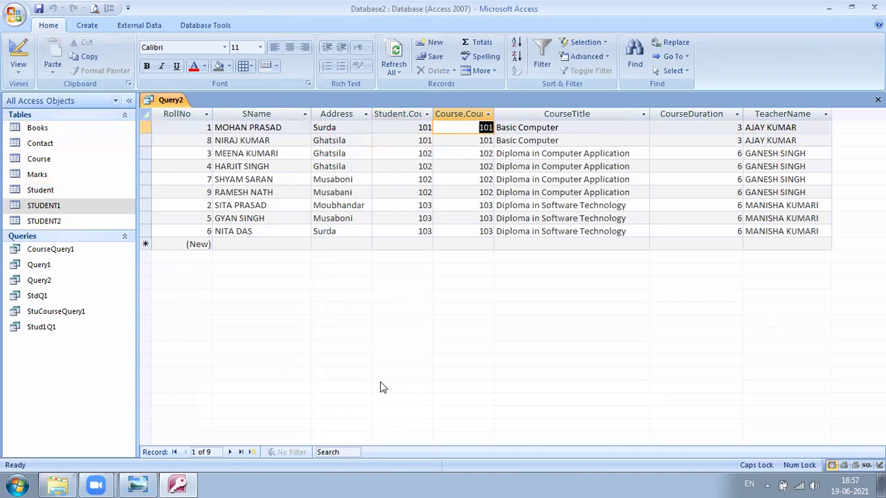
{"action": "left_click_drag", "start_coordinate": [477, 134], "coordinate": [802, 128]}
{"action": "left_click_drag", "start_coordinate": [476, 144], "coordinate": [815, 146]}
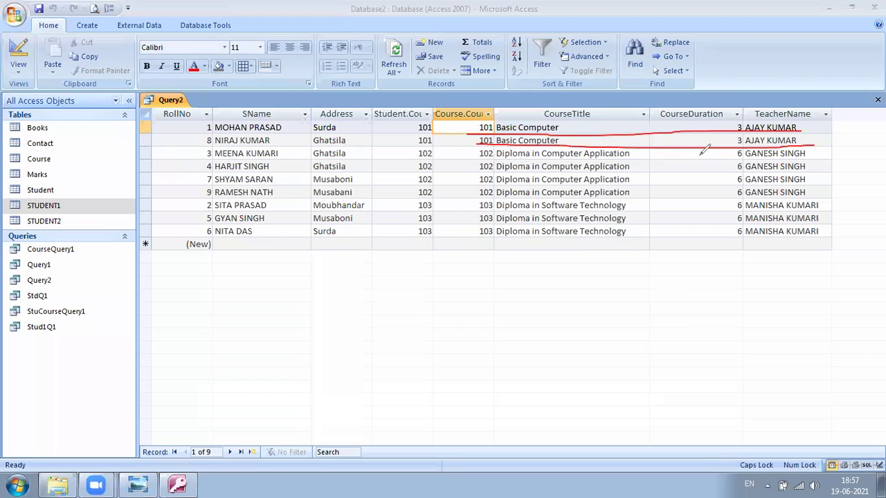
{"action": "mouse_move", "coordinate": [796, 154]}
{"action": "left_mouse_down"}
{"action": "mouse_move", "coordinate": [479, 159]}
{"action": "mouse_move", "coordinate": [527, 168]}
{"action": "left_mouse_up"}
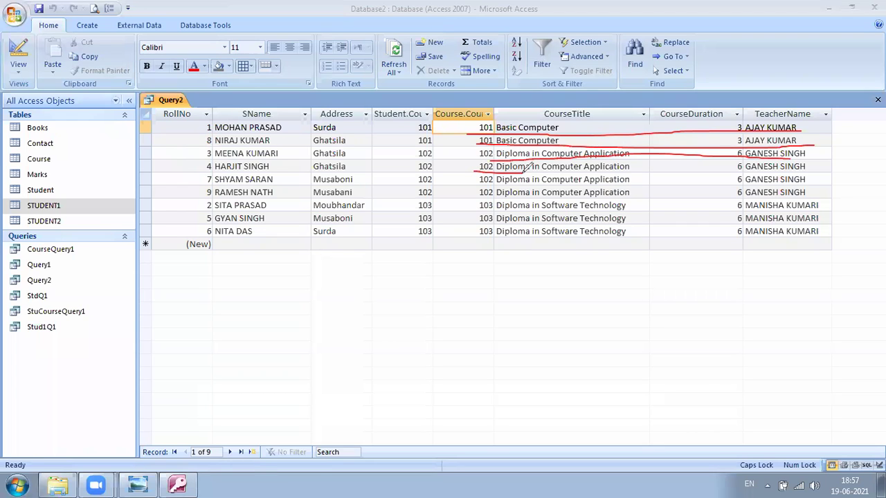
{"action": "left_click_drag", "start_coordinate": [477, 184], "coordinate": [526, 183]}
{"action": "left_click_drag", "start_coordinate": [479, 198], "coordinate": [534, 197]}
{"action": "left_click_drag", "start_coordinate": [478, 210], "coordinate": [534, 210]}
{"action": "mouse_move", "coordinate": [472, 224]}
{"action": "left_mouse_down"}
{"action": "mouse_move", "coordinate": [515, 223]}
{"action": "mouse_move", "coordinate": [488, 238]}
{"action": "mouse_move", "coordinate": [512, 237]}
{"action": "left_mouse_up"}
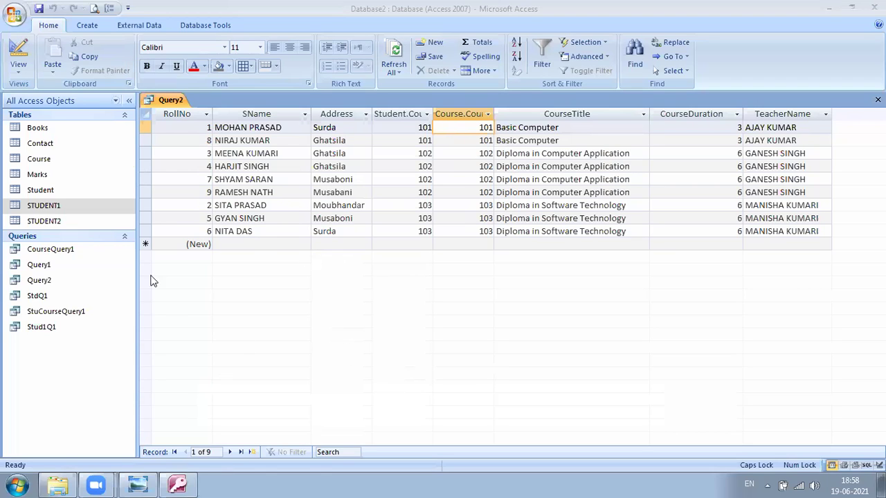
Return Query2 to design view and set the RollNo field's sort order to Ascending
{"action": "left_click", "coordinate": [18, 58]}
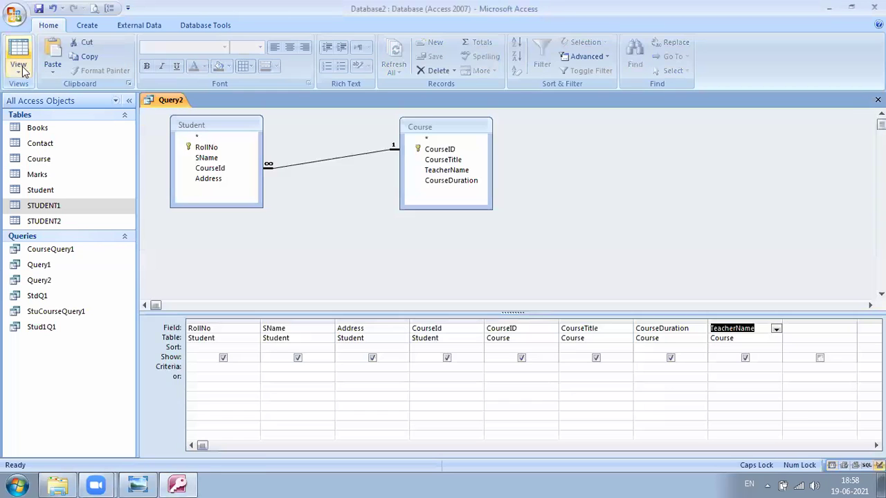
{"action": "left_click", "coordinate": [187, 348]}
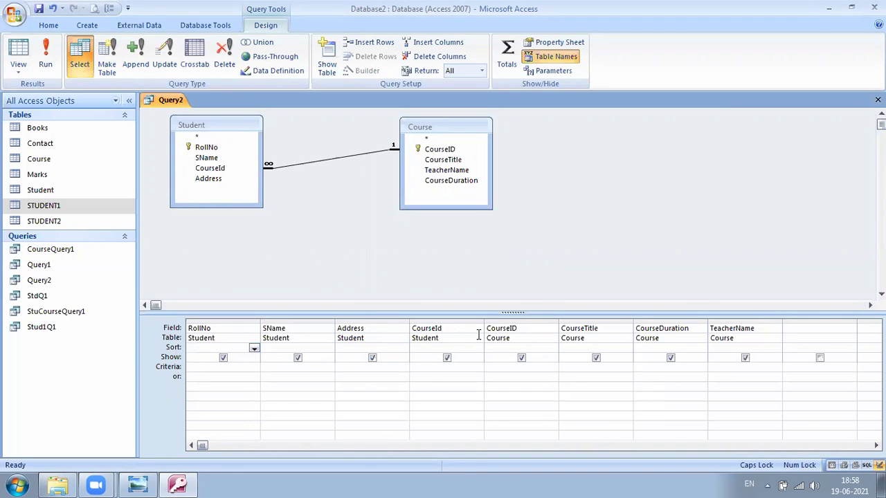
{"action": "left_click", "coordinate": [254, 350]}
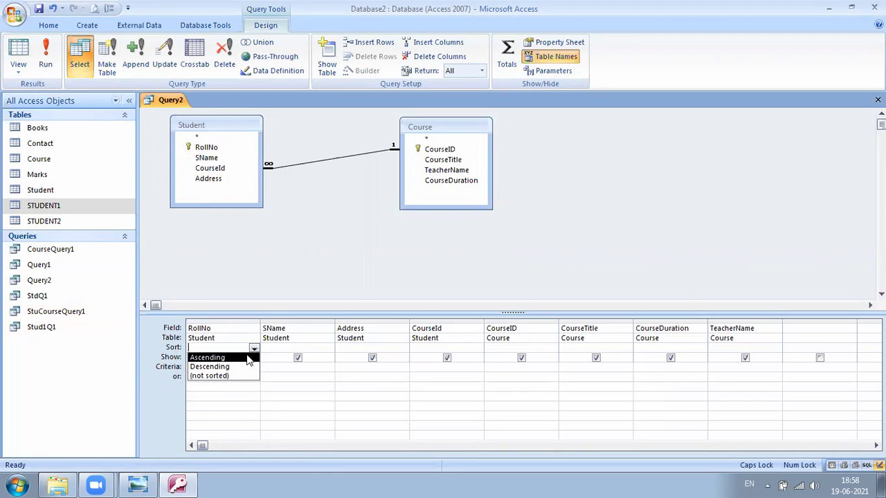
{"action": "left_click", "coordinate": [247, 357]}
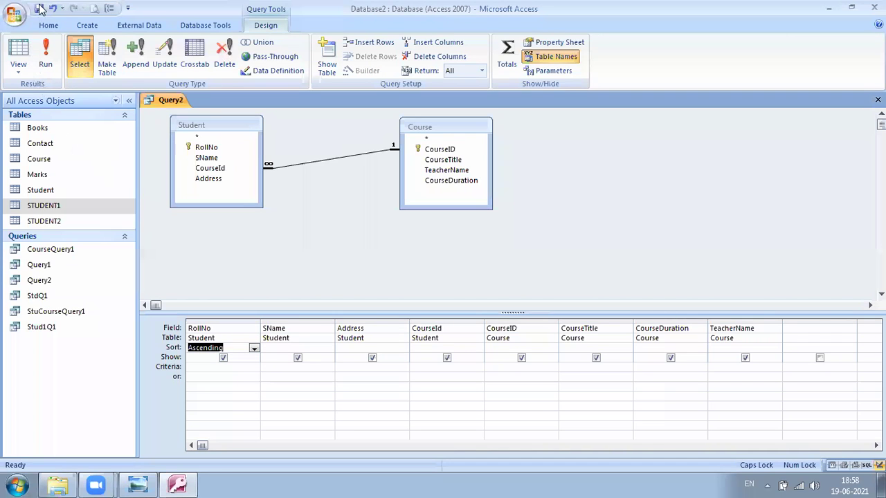
Run Query2 again, examine the order of the RollNo column, and return to design view
{"action": "left_click", "coordinate": [43, 46]}
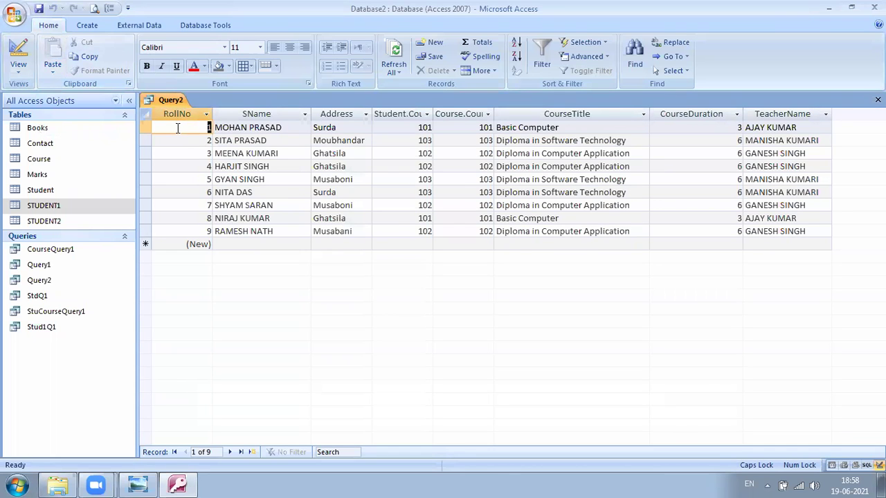
{"action": "left_click", "coordinate": [178, 113]}
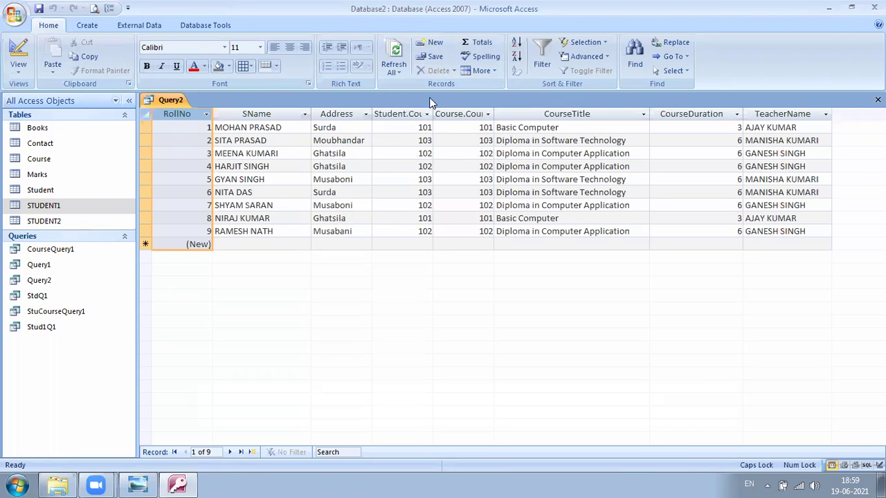
{"action": "left_click", "coordinate": [18, 48]}
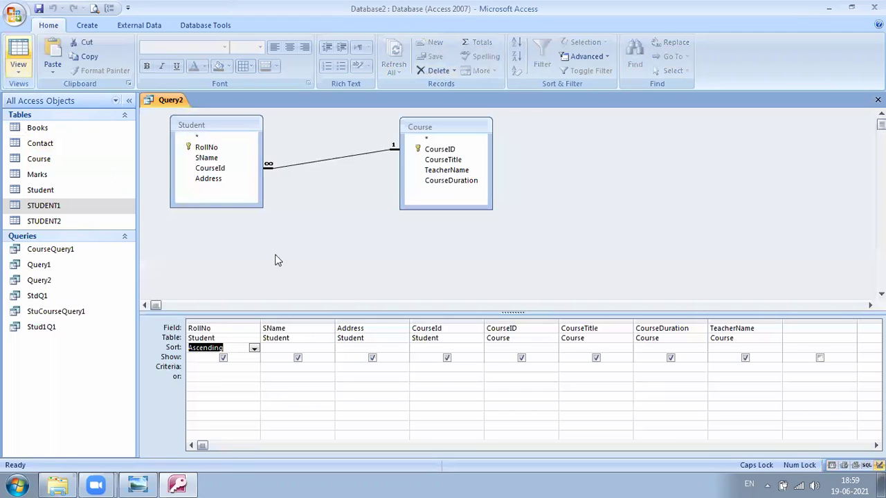
Hide the Course table's CourseID field from Query2's output and run the query
{"action": "left_click", "coordinate": [521, 358]}
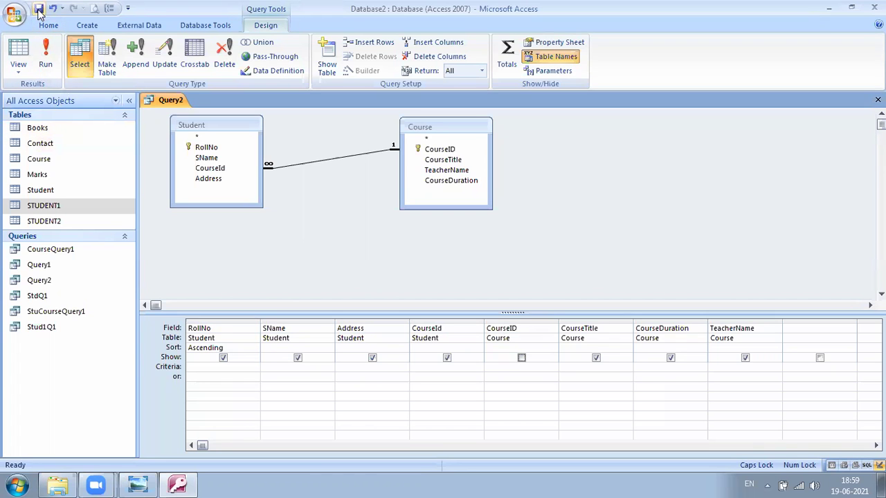
{"action": "left_click", "coordinate": [46, 56]}
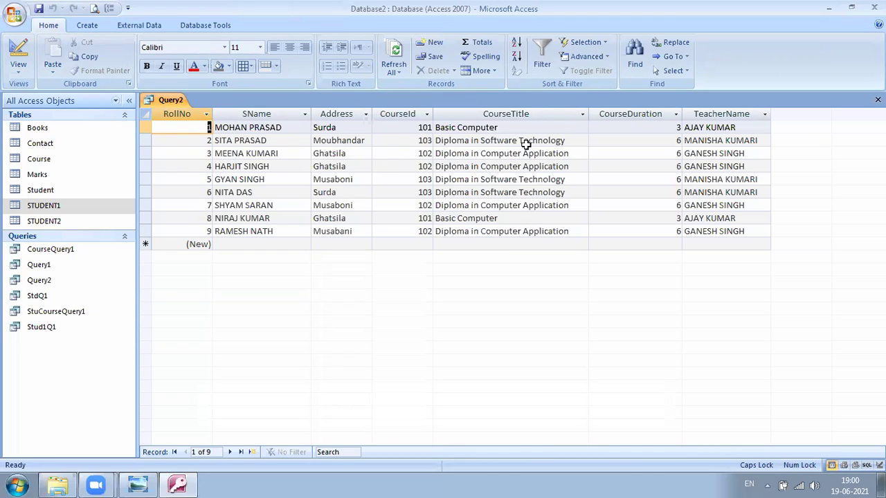
Examine the CourseTitle values of the students in the Query2 result, comparing records that share the same course
{"action": "left_click_drag", "start_coordinate": [537, 141], "coordinate": [464, 170]}
{"action": "left_click_drag", "start_coordinate": [472, 167], "coordinate": [453, 166]}
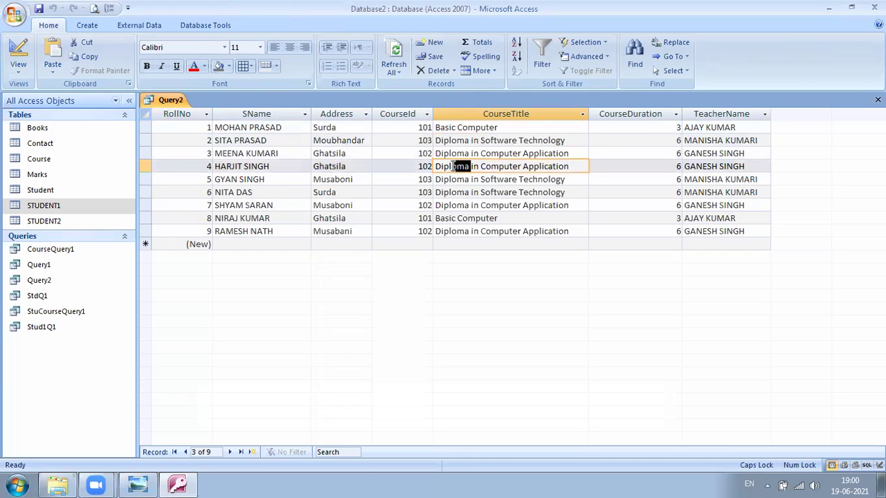
{"action": "left_click", "coordinate": [465, 179]}
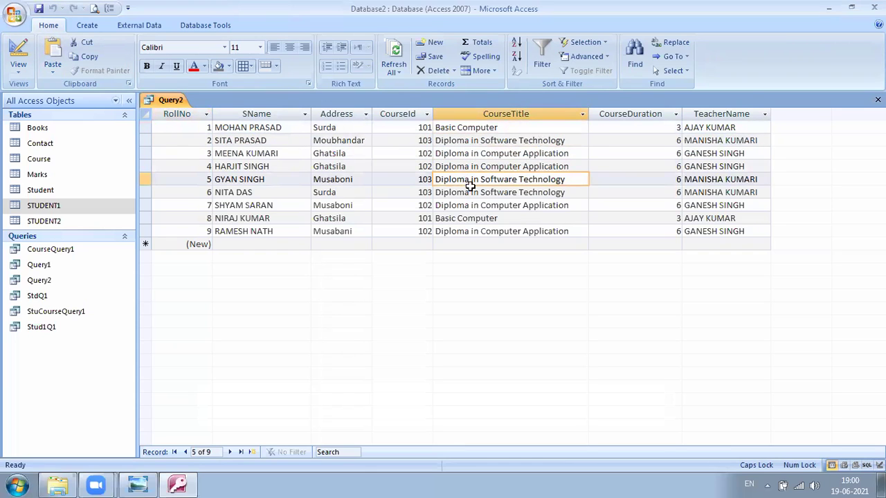
{"action": "left_click_drag", "start_coordinate": [480, 179], "coordinate": [518, 192]}
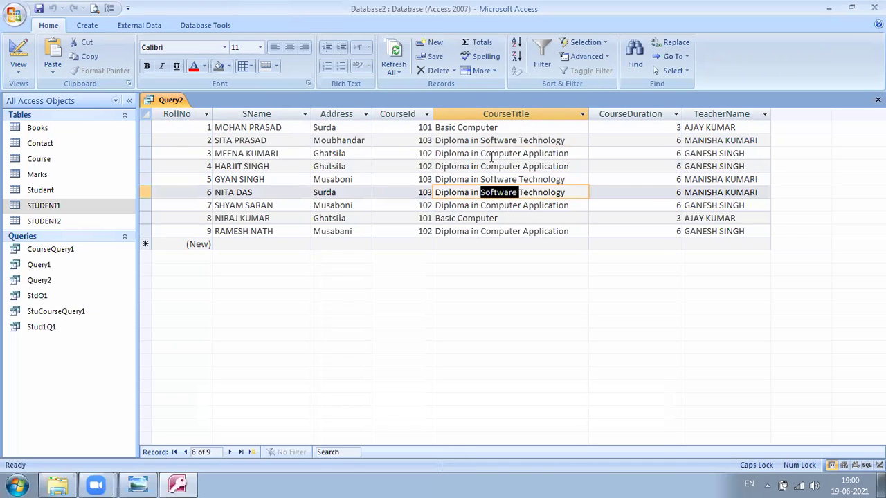
{"action": "left_click_drag", "start_coordinate": [496, 128], "coordinate": [438, 130]}
{"action": "left_click_drag", "start_coordinate": [490, 218], "coordinate": [445, 219]}
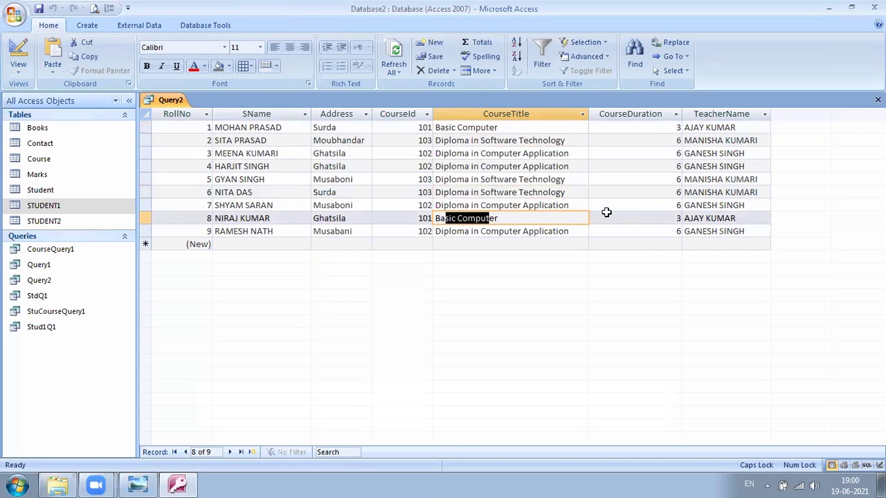
Check the course duration and teacher name of the Basic Computer records, and save Query2
{"action": "left_click_drag", "start_coordinate": [649, 130], "coordinate": [735, 128]}
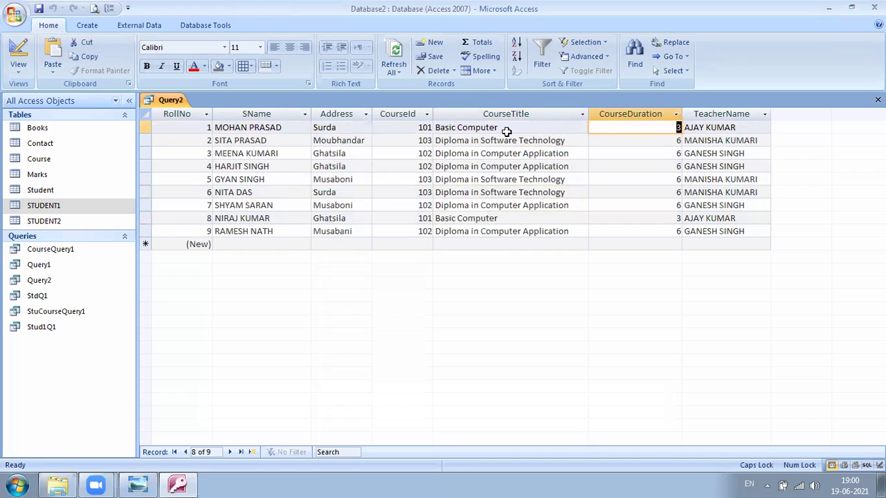
{"action": "left_click", "coordinate": [503, 131]}
{"action": "left_click", "coordinate": [658, 131]}
{"action": "left_click_drag", "start_coordinate": [735, 129], "coordinate": [682, 129]}
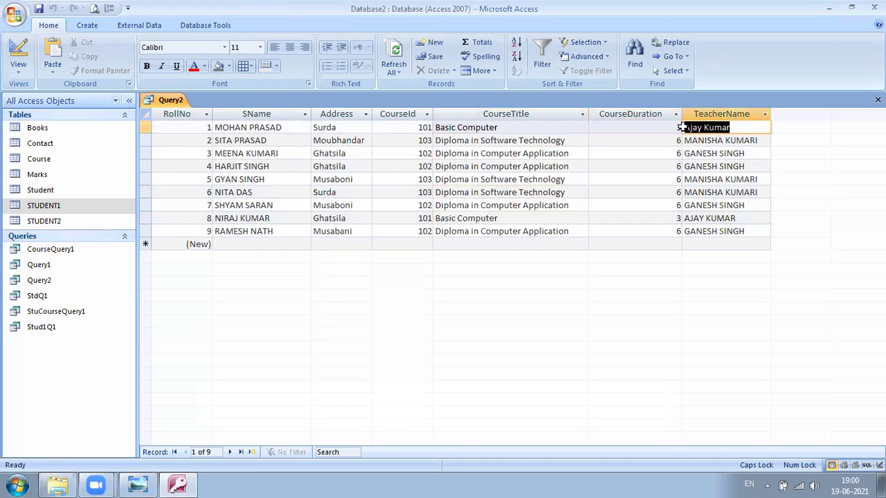
{"action": "left_click", "coordinate": [732, 217]}
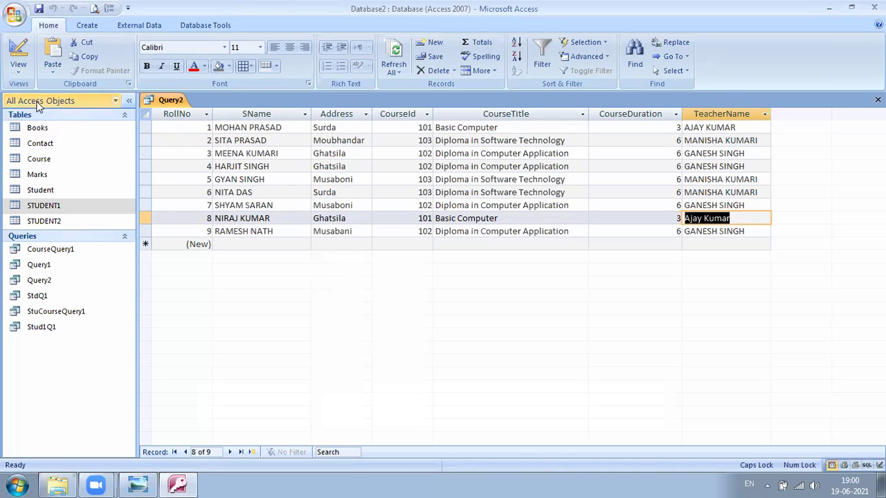
{"action": "left_click", "coordinate": [38, 10]}
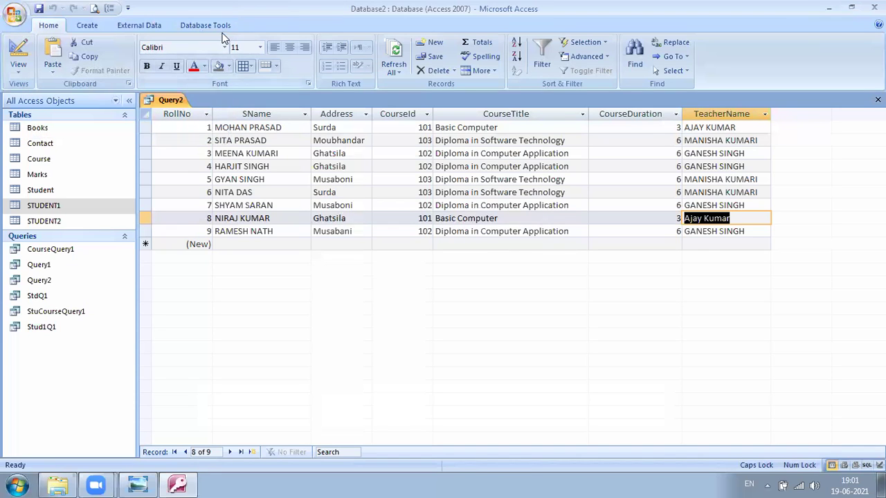
Open the database relationships, examine the CourseID link between the Course and Student tables, and close the relationships view
{"action": "left_click", "coordinate": [220, 27]}
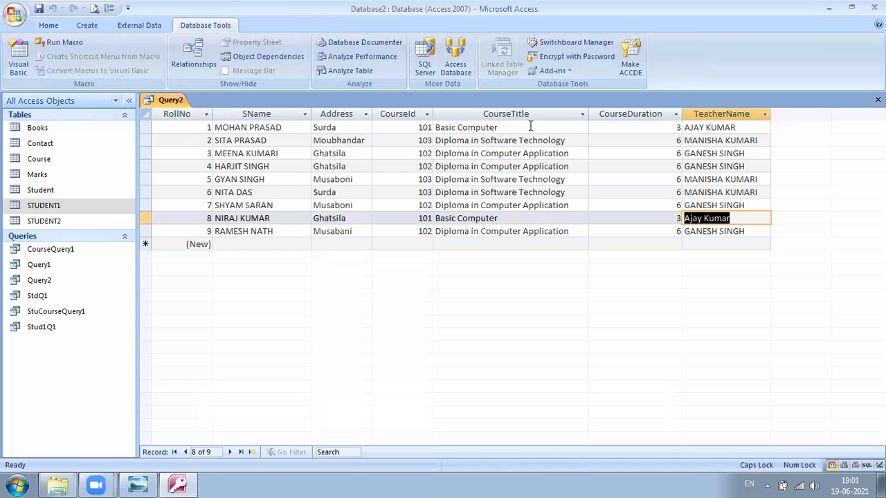
{"action": "left_click", "coordinate": [197, 55]}
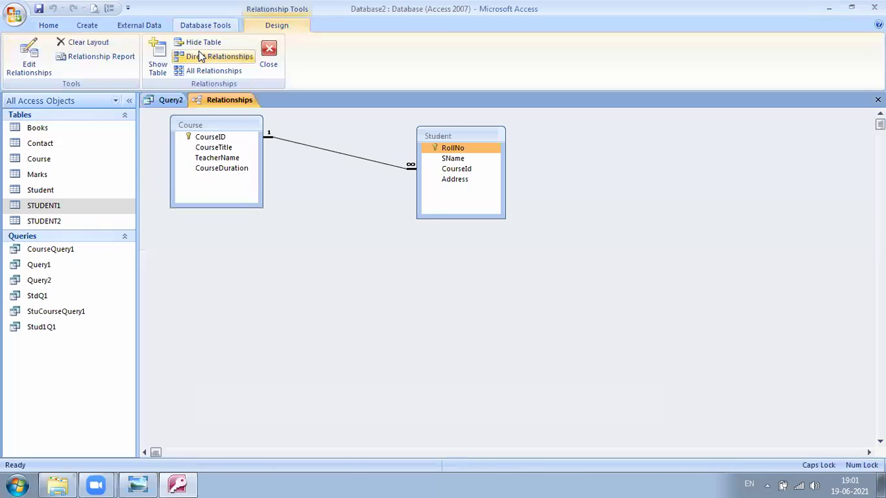
{"action": "left_click", "coordinate": [222, 138]}
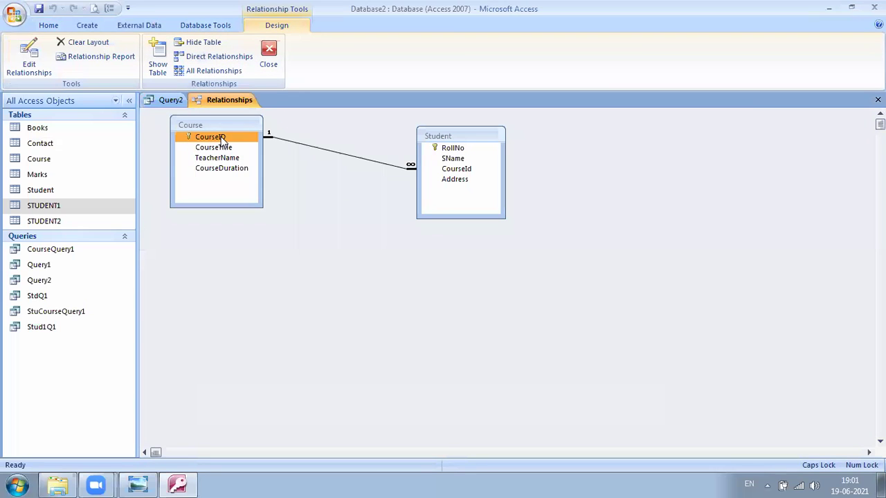
{"action": "left_click", "coordinate": [455, 172]}
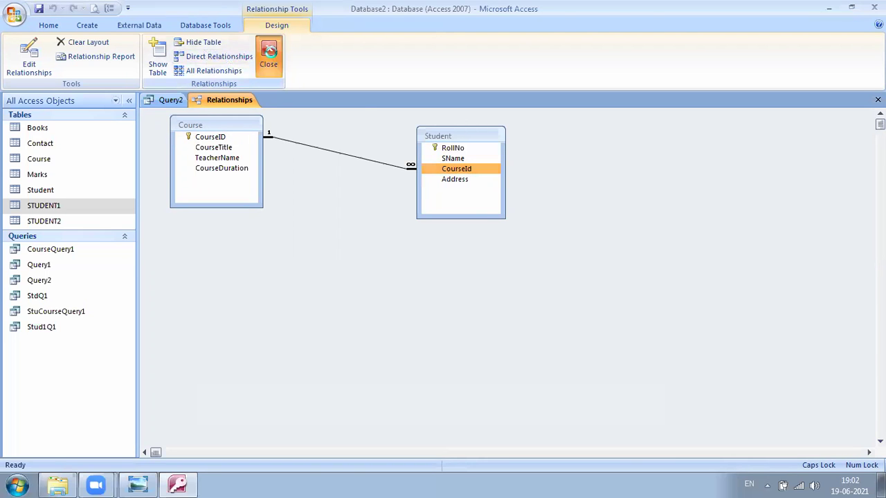
{"action": "left_click", "coordinate": [269, 52]}
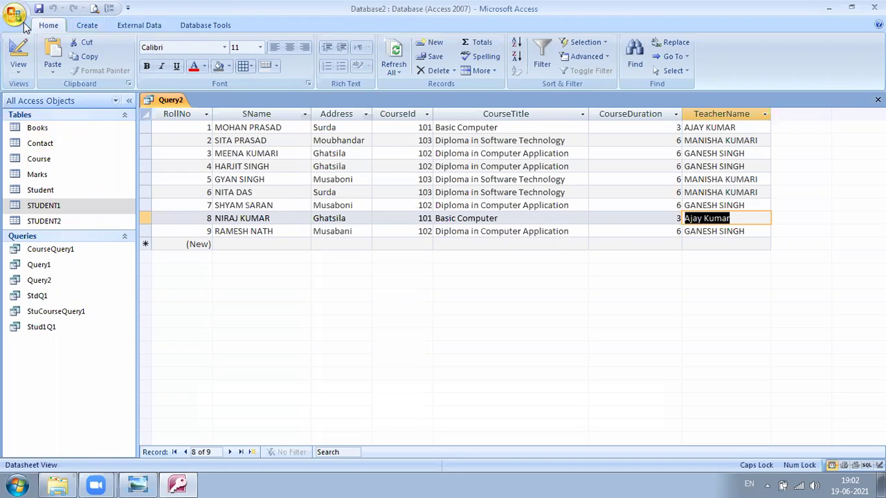
Return Query2 to design view, set the criteria of the Course table's CourseID field to 101, and run the query
{"action": "left_click", "coordinate": [18, 54]}
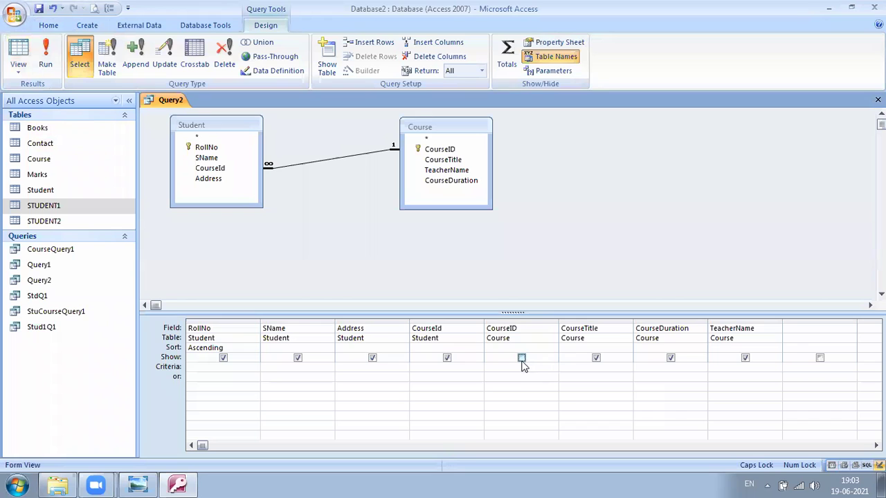
{"action": "left_click", "coordinate": [497, 368]}
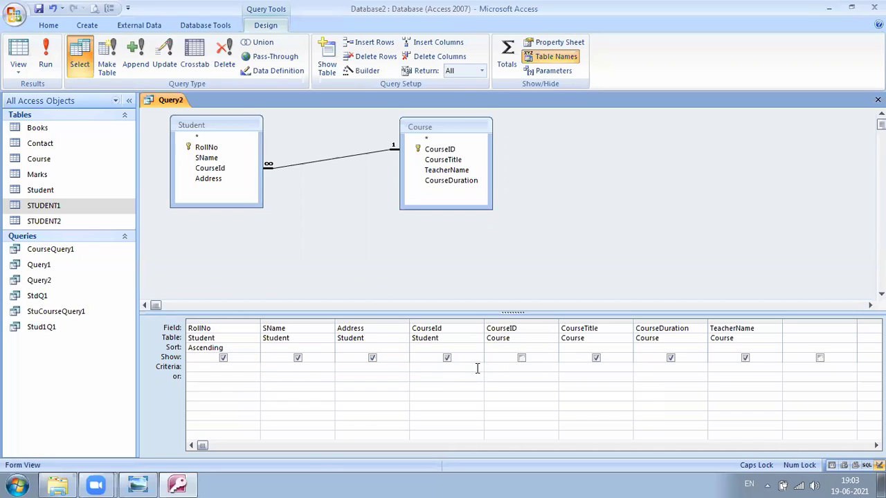
{"action": "type", "text": "101"}
{"action": "left_click", "coordinate": [56, 50]}
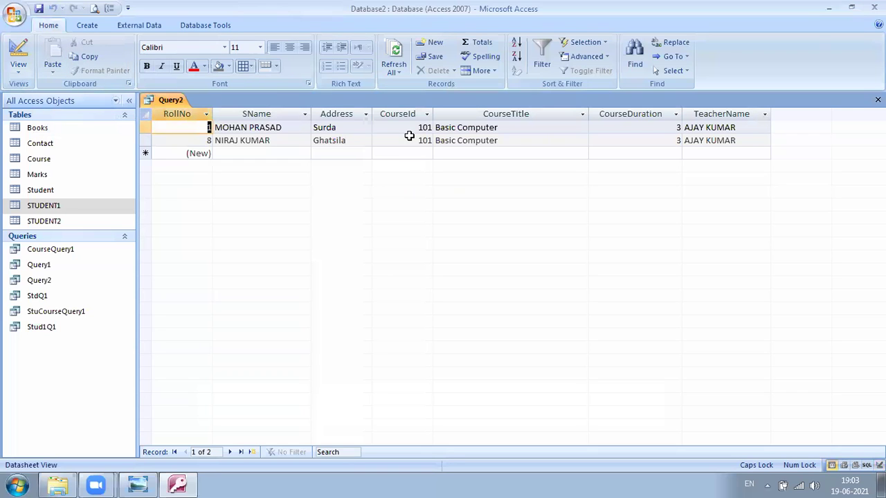
Add 103 as an OR criterion for the Course table's CourseID field in Query2's design and run the query
{"action": "left_click", "coordinate": [18, 48]}
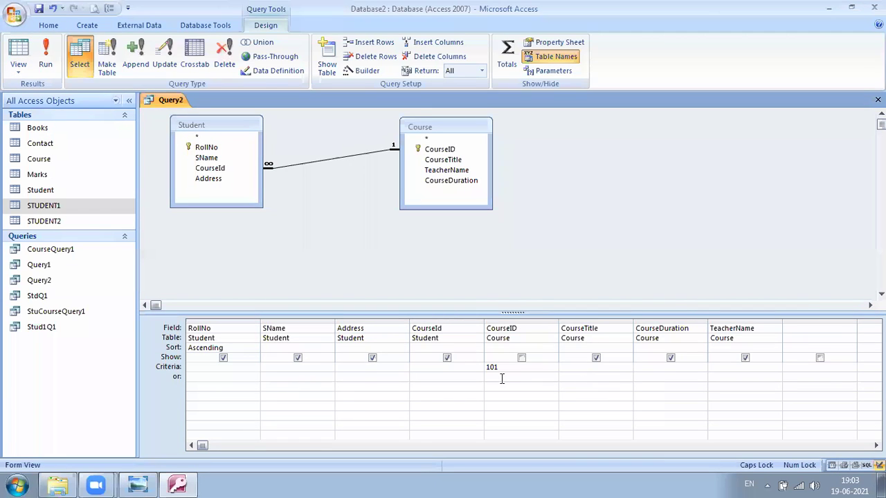
{"action": "left_click", "coordinate": [500, 378]}
{"action": "left_click", "coordinate": [506, 381]}
{"action": "type", "text": "103"}
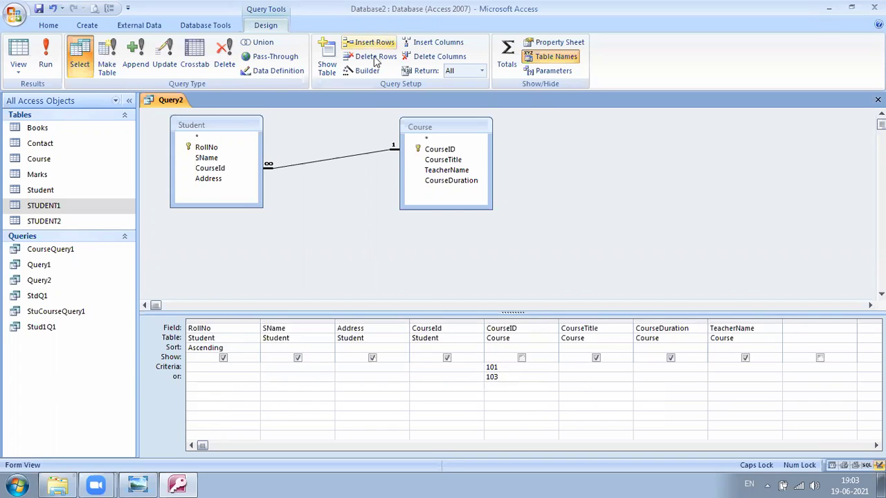
{"action": "left_click", "coordinate": [45, 59]}
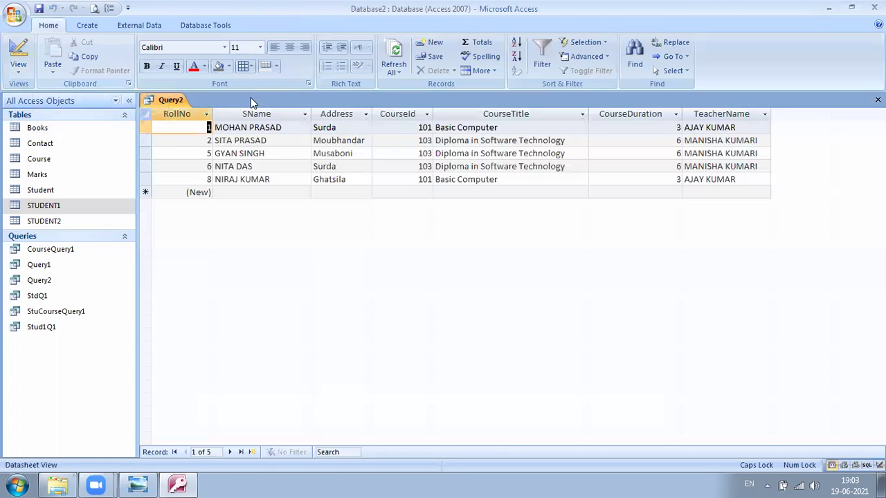
Check the CourseId values of the records returned by the OR criteria
{"action": "double_click", "coordinate": [419, 128]}
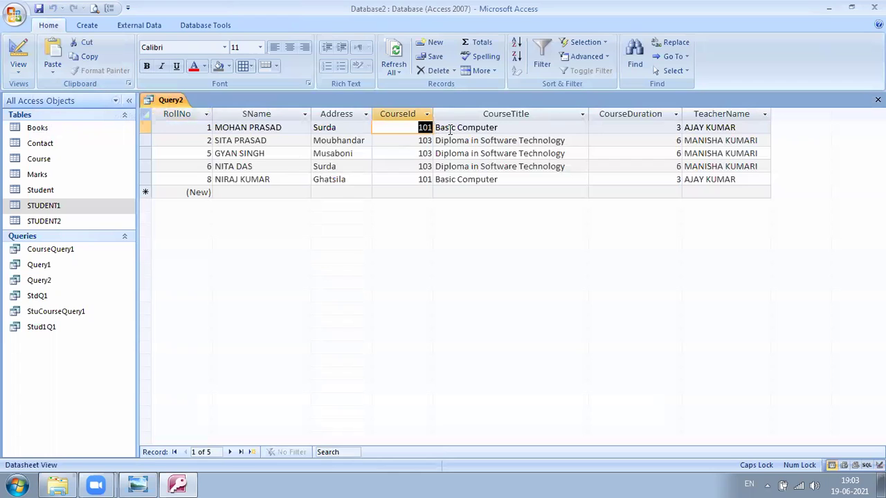
{"action": "left_click", "coordinate": [410, 177]}
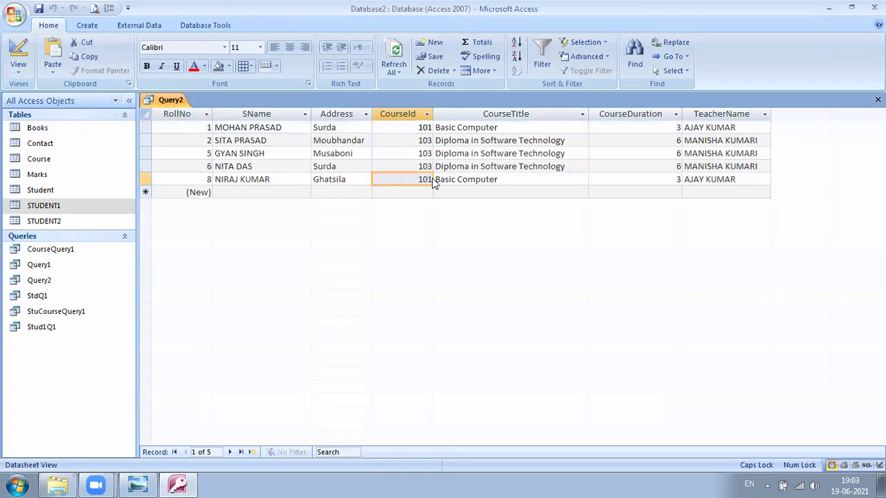
{"action": "double_click", "coordinate": [422, 166]}
{"action": "left_click", "coordinate": [420, 155]}
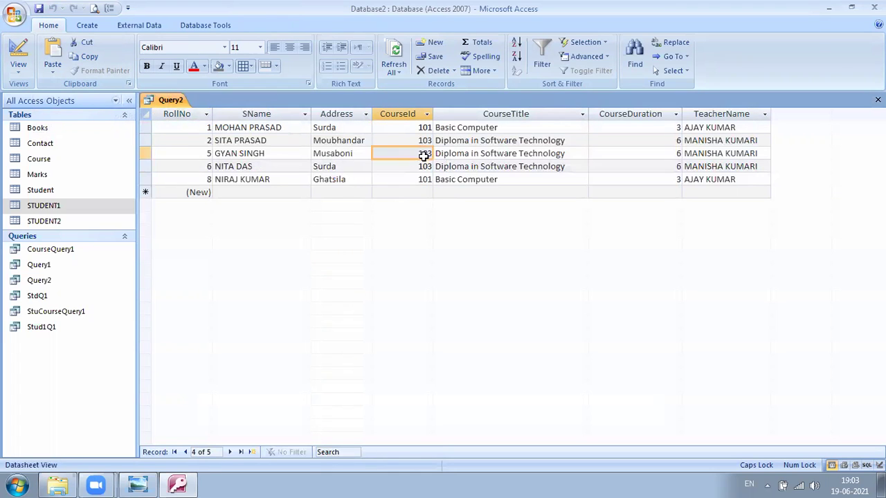
{"action": "left_click", "coordinate": [418, 141]}
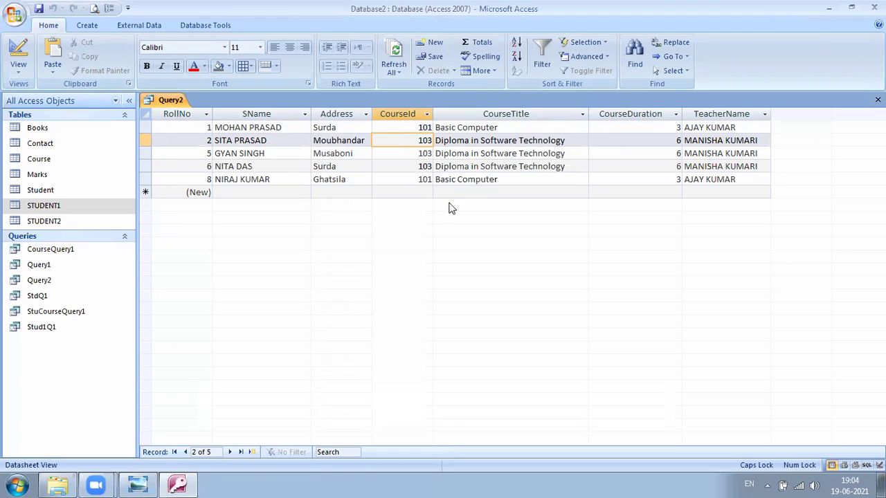
Review the RollNo sort setting in Query2's design, rerun the query, and save and close it
{"action": "left_click", "coordinate": [21, 52]}
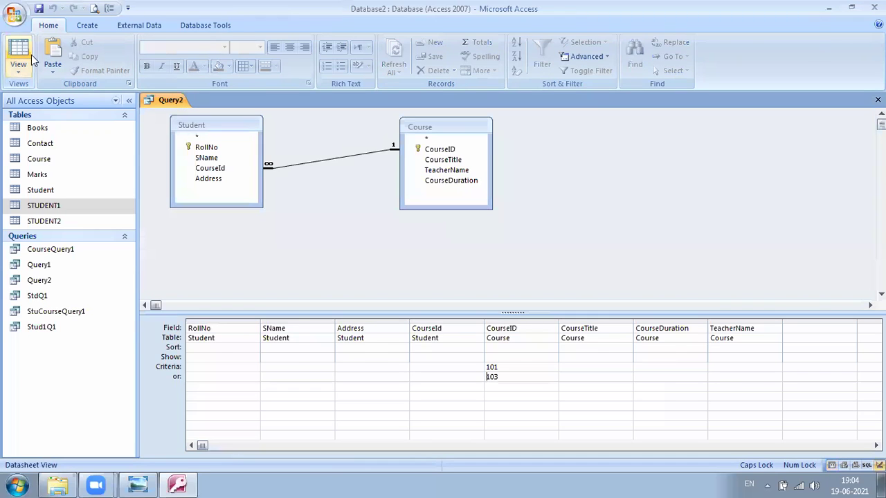
{"action": "left_click", "coordinate": [200, 348]}
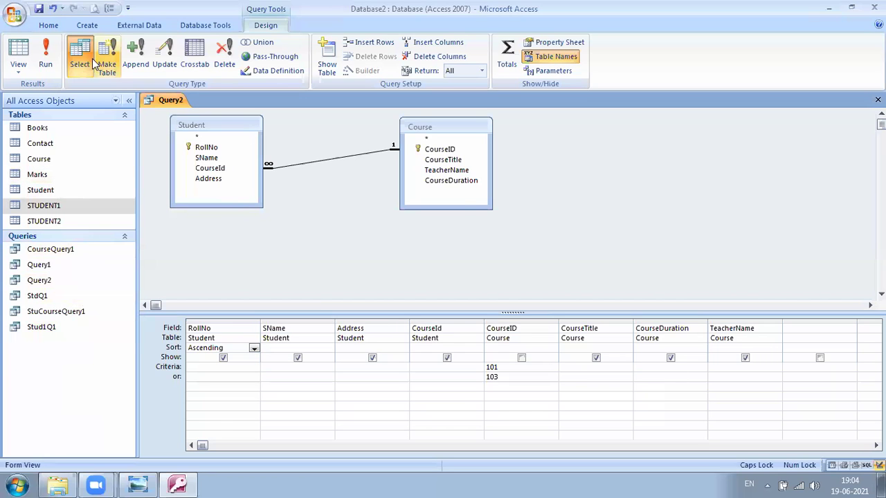
{"action": "left_click", "coordinate": [47, 60]}
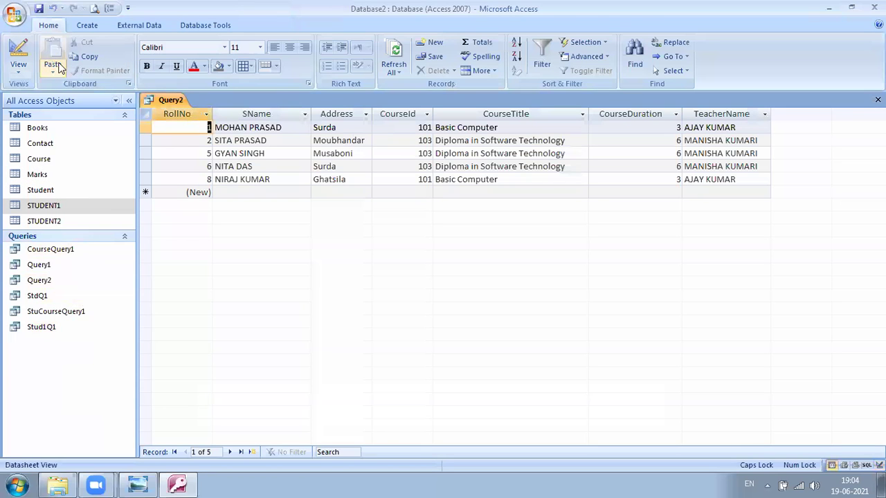
{"action": "left_click", "coordinate": [39, 9]}
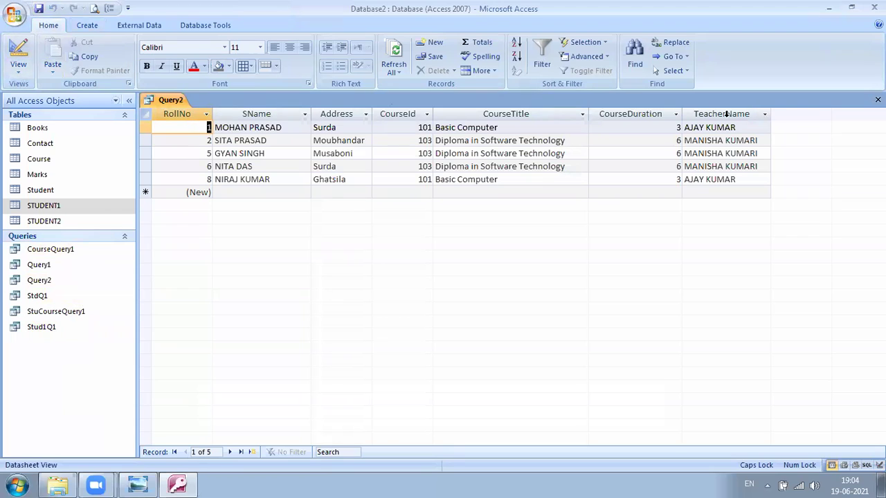
{"action": "left_click", "coordinate": [878, 100]}
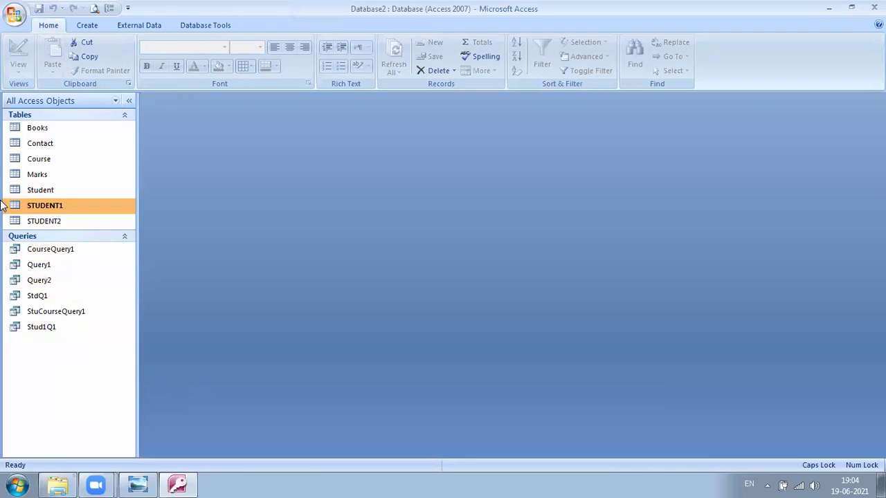
Open the Marks table and create a new query in design view with the Marks table added
{"action": "left_click", "coordinate": [38, 173]}
{"action": "double_click", "coordinate": [38, 174]}
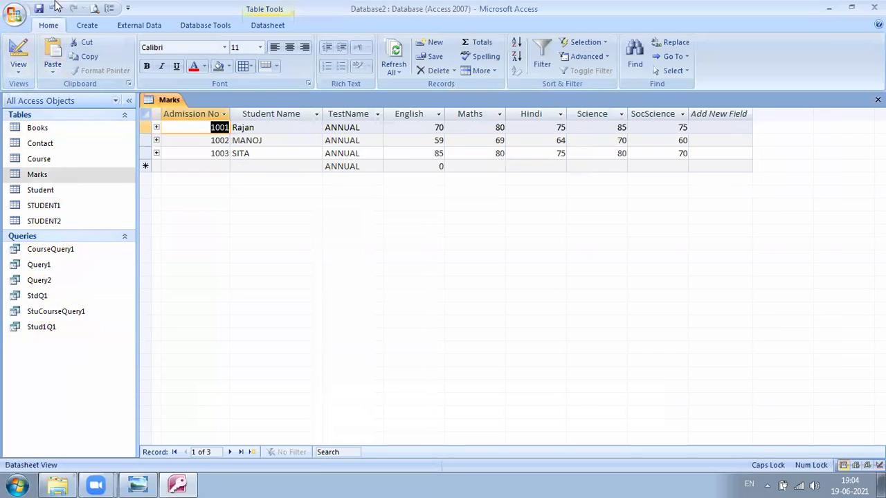
{"action": "left_click", "coordinate": [95, 25]}
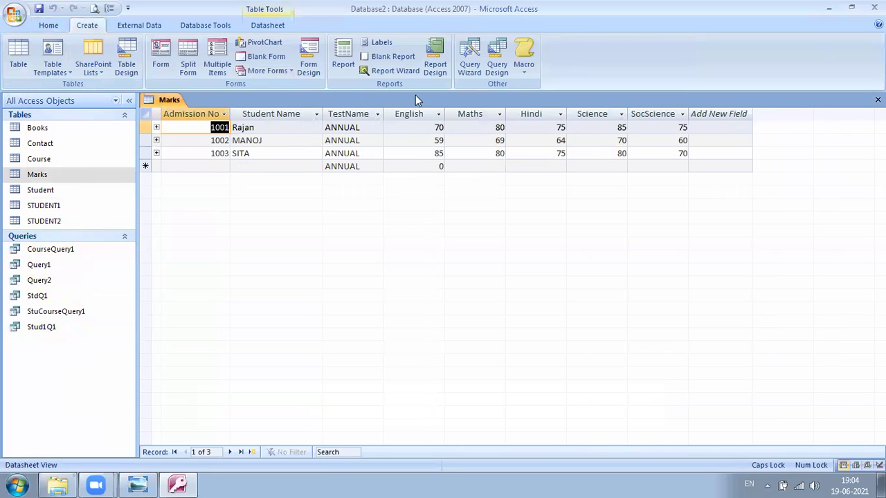
{"action": "left_click", "coordinate": [495, 57]}
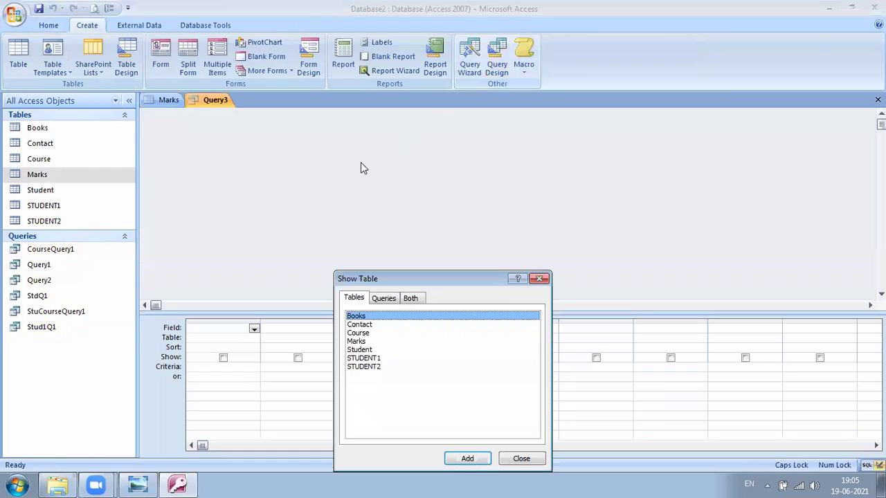
{"action": "left_click", "coordinate": [358, 341]}
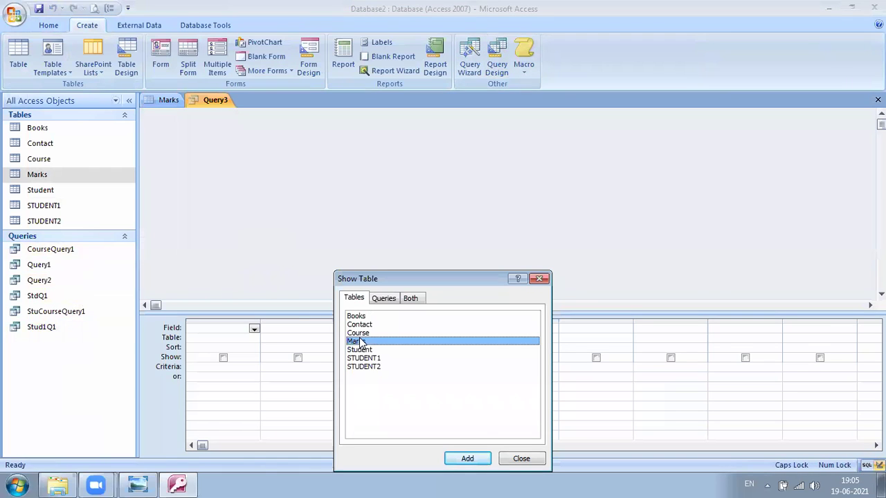
{"action": "left_click", "coordinate": [474, 459]}
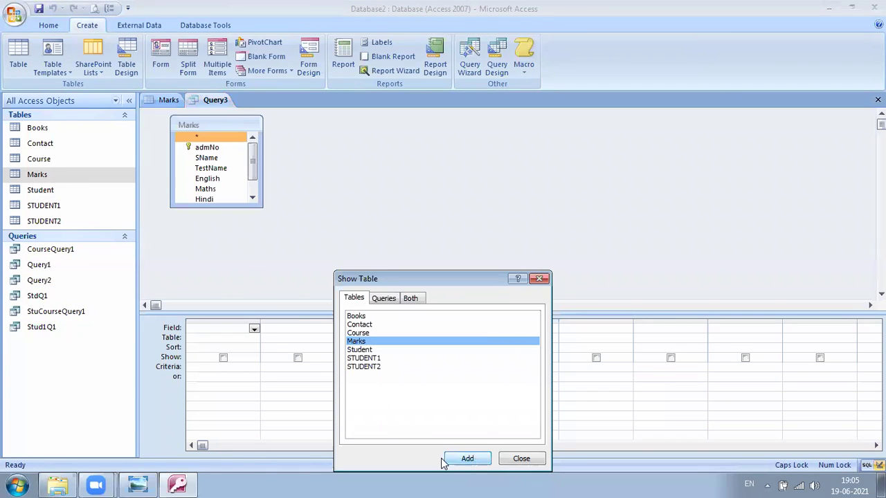
Close the table selection dialog and add the admNo, SName, English and Maths fields from Marks to the query grid
{"action": "left_click", "coordinate": [533, 461]}
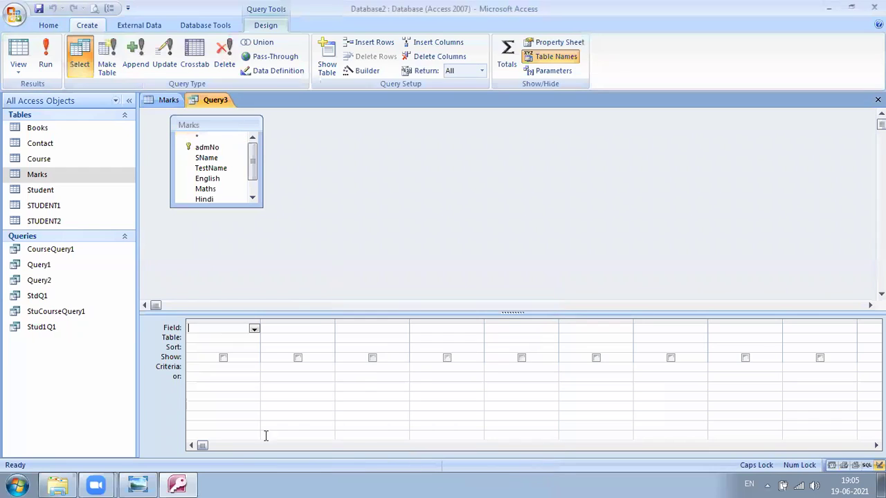
{"action": "left_click", "coordinate": [229, 199]}
{"action": "left_click", "coordinate": [206, 159]}
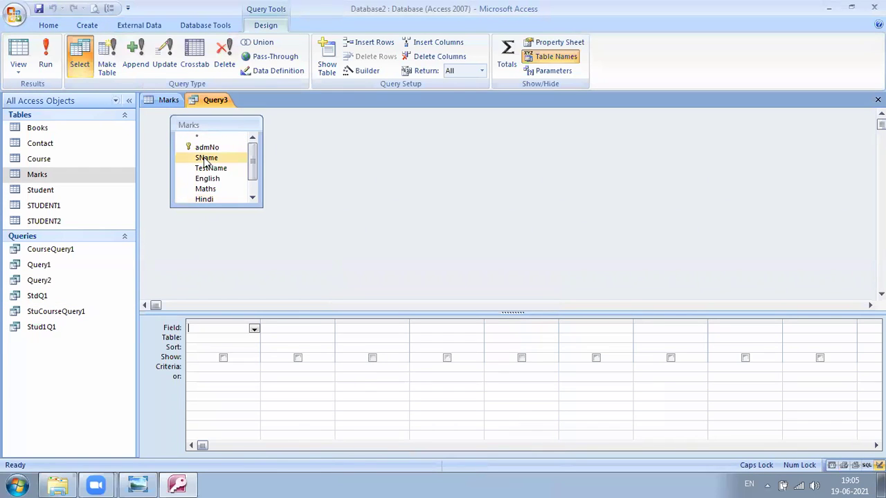
{"action": "left_click", "coordinate": [207, 148]}
{"action": "double_click", "coordinate": [206, 147]}
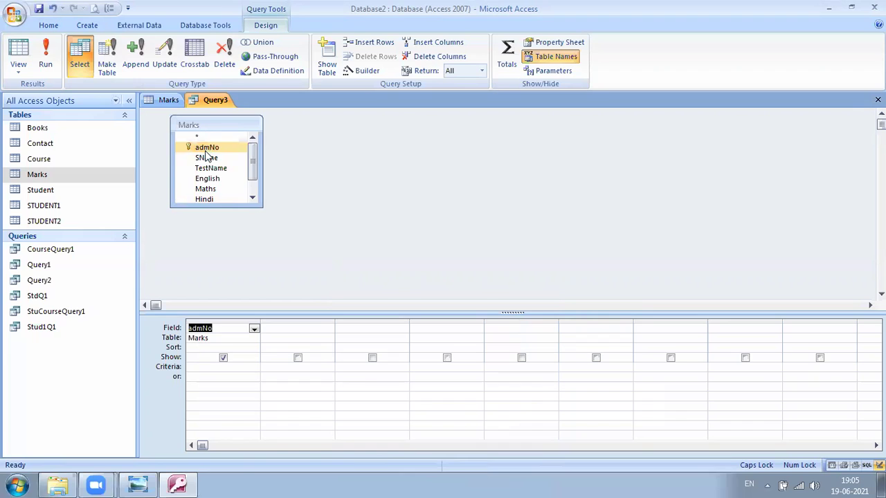
{"action": "left_click", "coordinate": [206, 160]}
{"action": "double_click", "coordinate": [205, 159]}
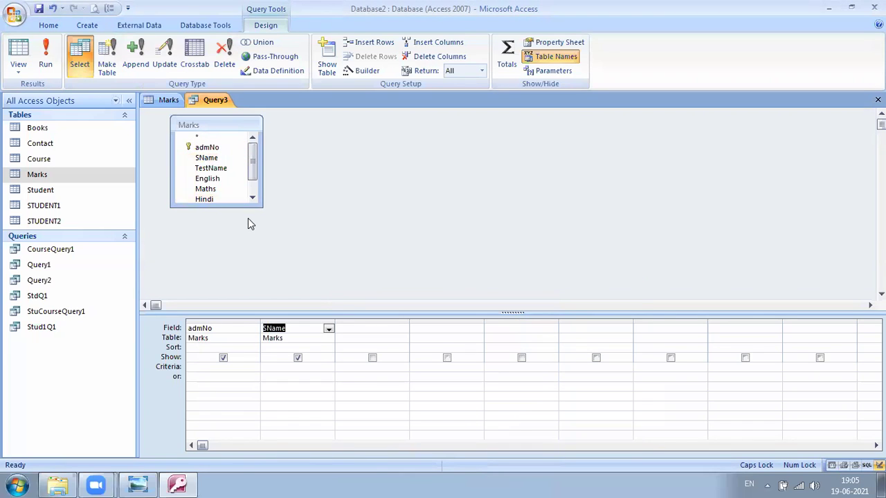
{"action": "double_click", "coordinate": [208, 178]}
{"action": "double_click", "coordinate": [206, 188]}
Enlarge the Marks field list in the query design so all fields fit without scrolling
{"action": "left_click", "coordinate": [252, 198]}
{"action": "left_click", "coordinate": [253, 199]}
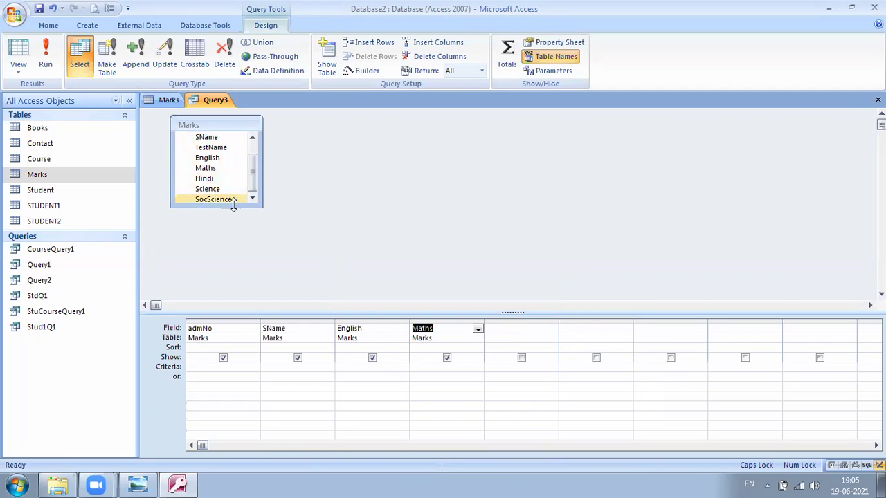
{"action": "left_click_drag", "start_coordinate": [233, 203], "coordinate": [233, 257]}
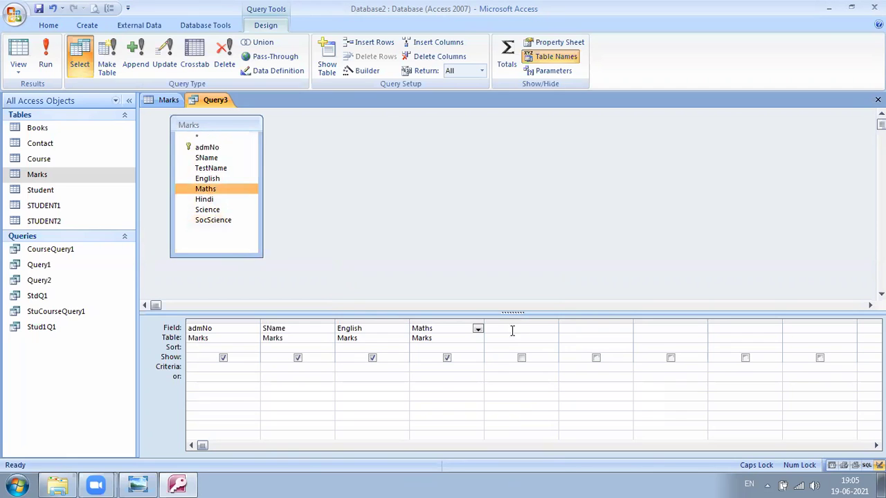
Add the Hindi, Science and SocScience fields to the next three empty columns of the query grid
{"action": "left_click", "coordinate": [552, 331]}
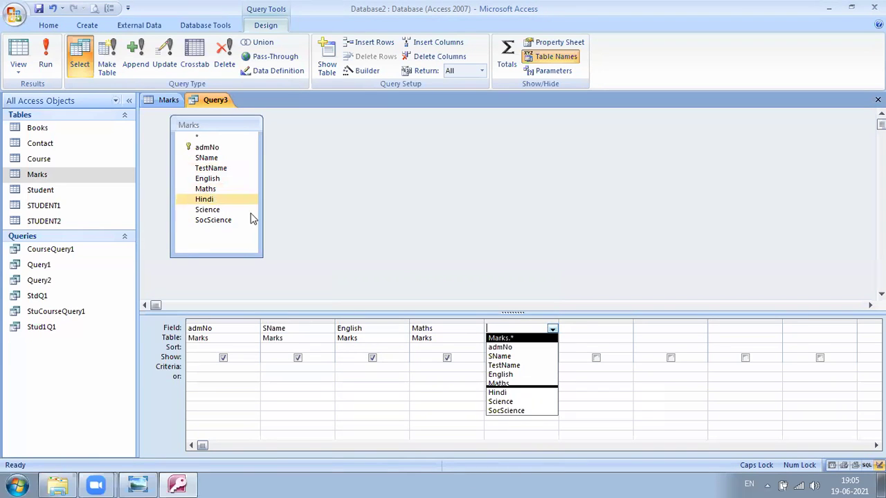
{"action": "left_click", "coordinate": [190, 386]}
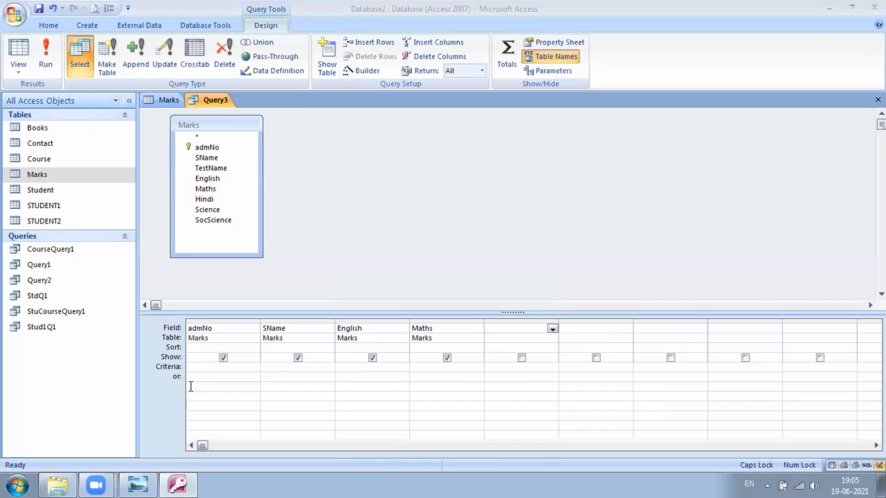
{"action": "left_click", "coordinate": [552, 329]}
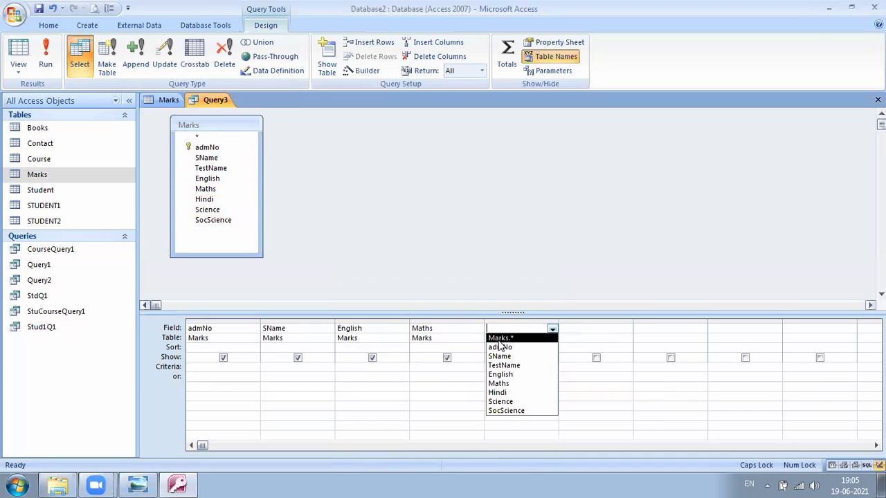
{"action": "left_click", "coordinate": [526, 392]}
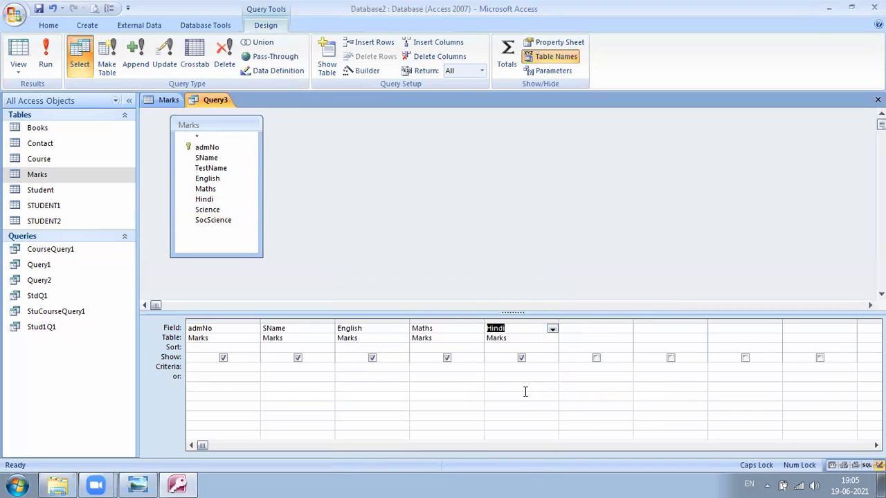
{"action": "left_click", "coordinate": [617, 330]}
{"action": "left_click", "coordinate": [627, 329]}
{"action": "left_click", "coordinate": [590, 401]}
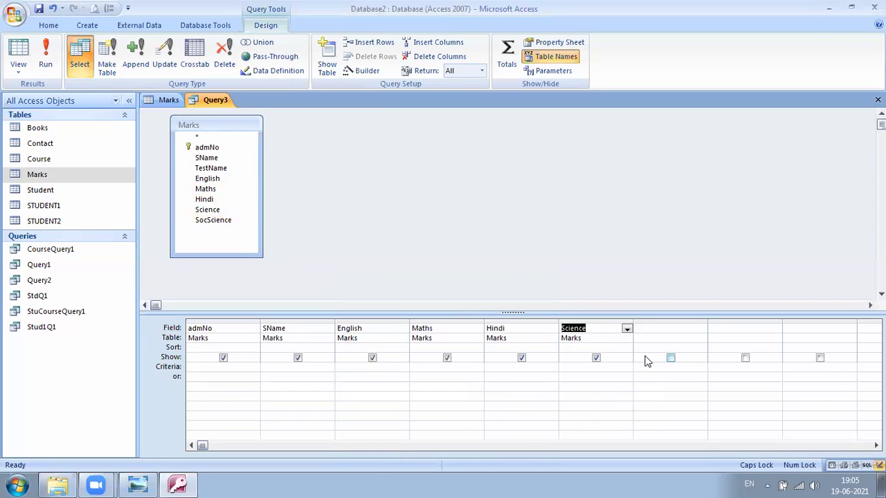
{"action": "left_click", "coordinate": [678, 329]}
{"action": "left_click", "coordinate": [701, 330]}
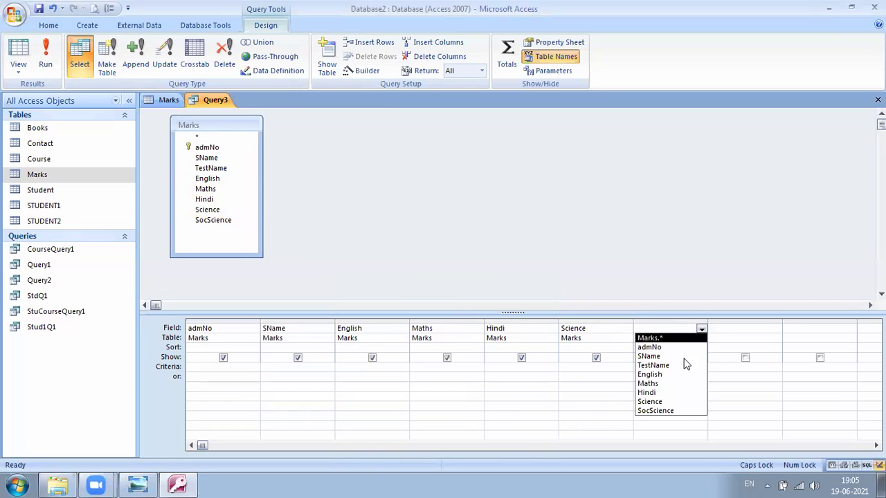
{"action": "left_click", "coordinate": [667, 409]}
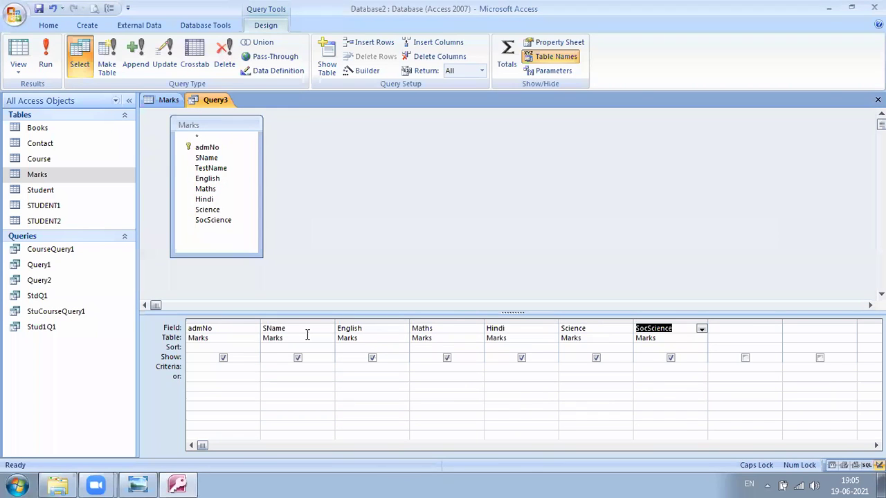
Set the Maths criterion to >70, run the query, and return to its design
{"action": "left_click", "coordinate": [437, 367]}
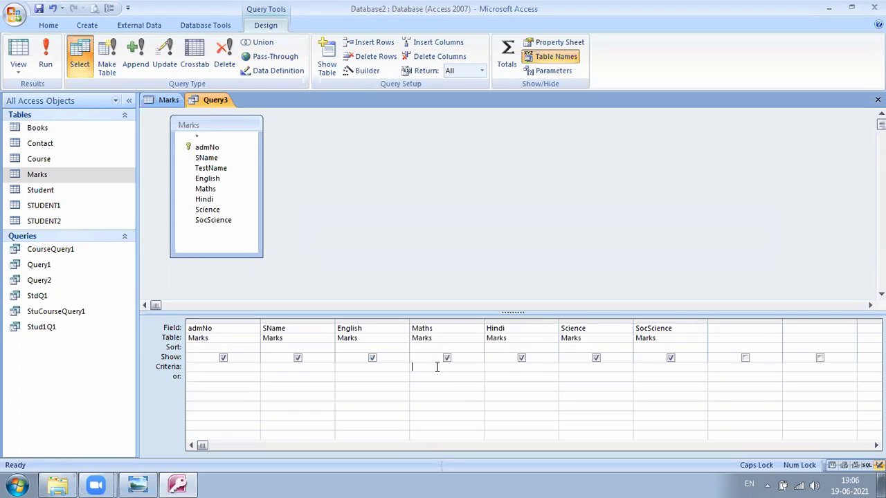
{"action": "type", "text": ">70"}
{"action": "left_click", "coordinate": [47, 59]}
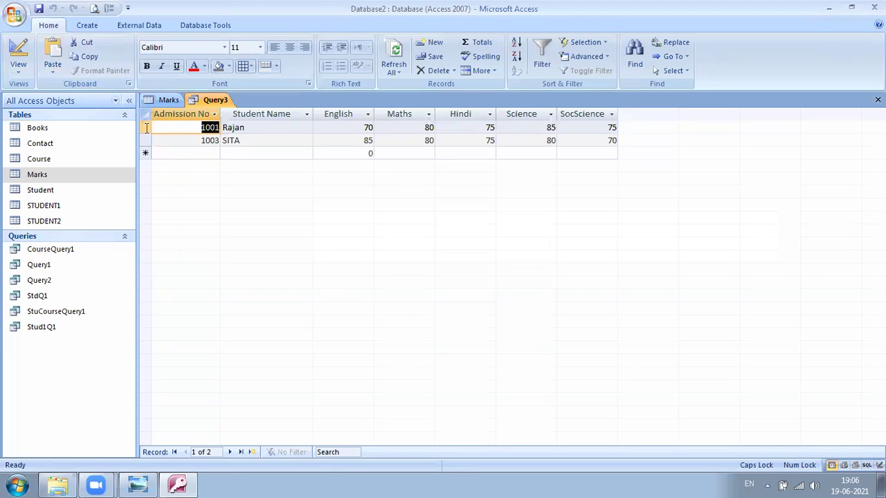
{"action": "left_click", "coordinate": [19, 47]}
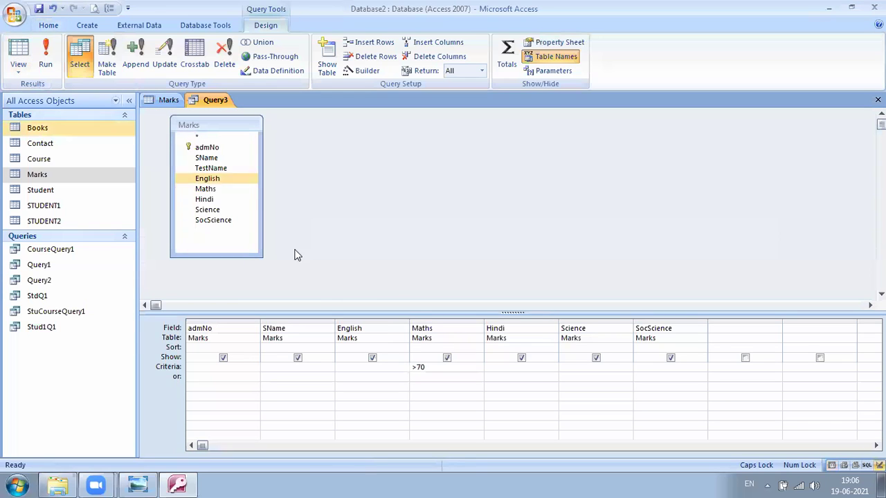
Check the Maths marks in the Marks table against the query criterion, look at its design, and close the table
{"action": "left_click", "coordinate": [163, 101]}
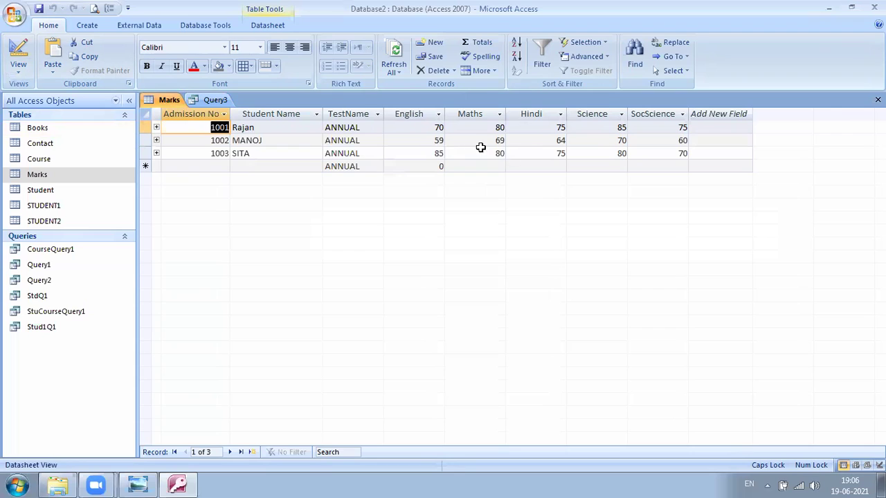
{"action": "left_click_drag", "start_coordinate": [493, 140], "coordinate": [512, 141]}
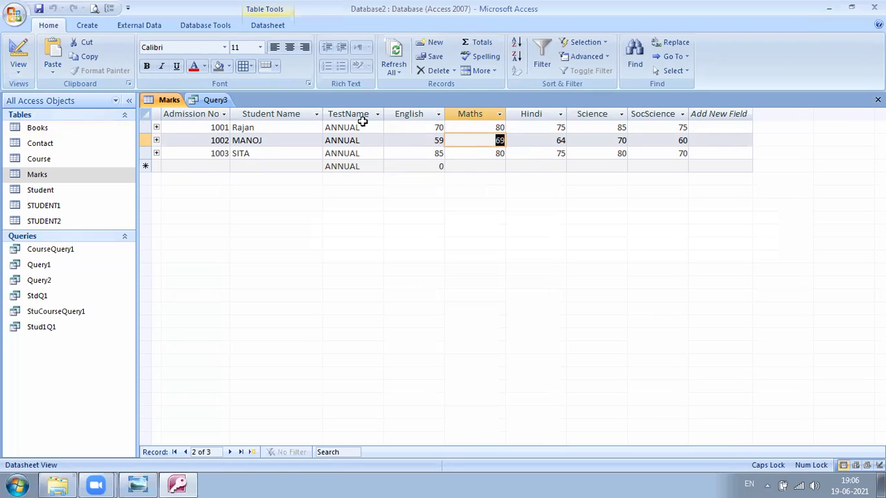
{"action": "left_click", "coordinate": [18, 54]}
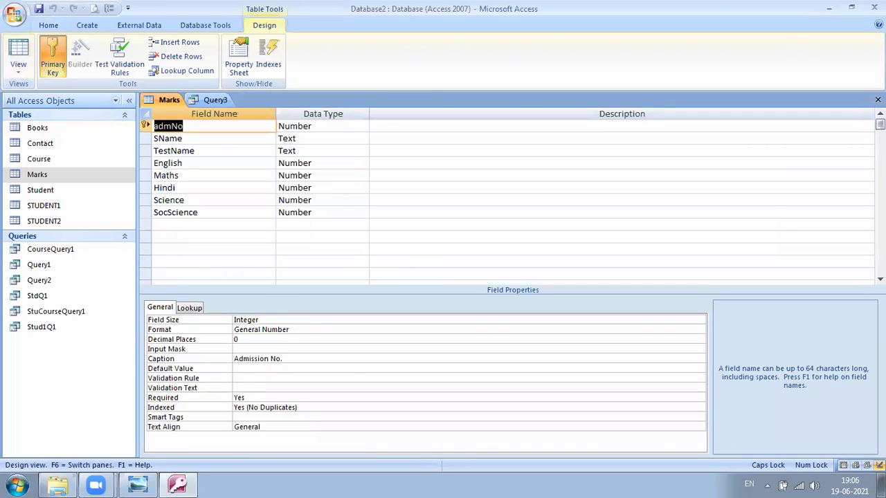
{"action": "left_click", "coordinate": [877, 100]}
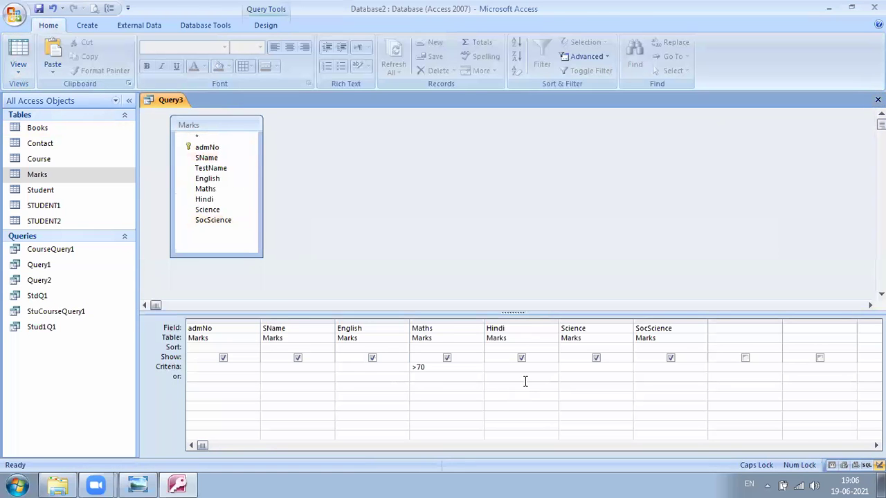
Add >70 as an OR criterion for the Science field and save the query as Query3
{"action": "left_click", "coordinate": [581, 374]}
{"action": "type", "text": ">"}
{"action": "type", "text": "70"}
{"action": "left_click", "coordinate": [39, 9]}
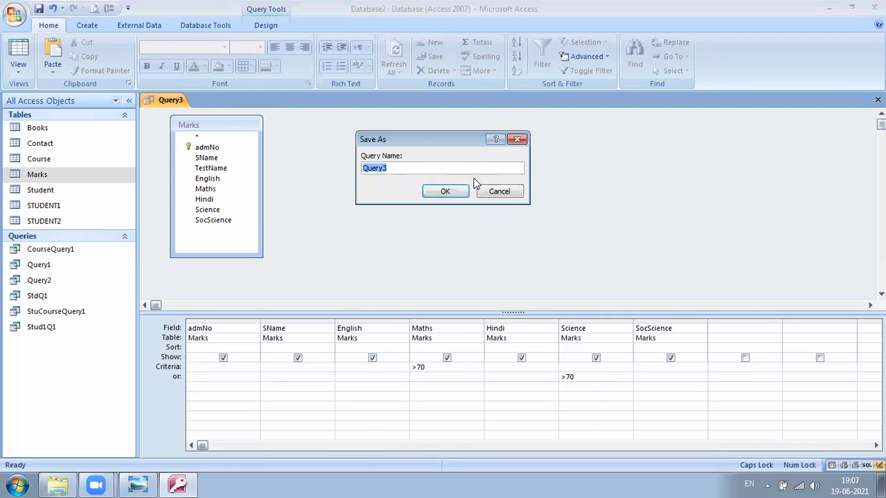
{"action": "left_click", "coordinate": [445, 192]}
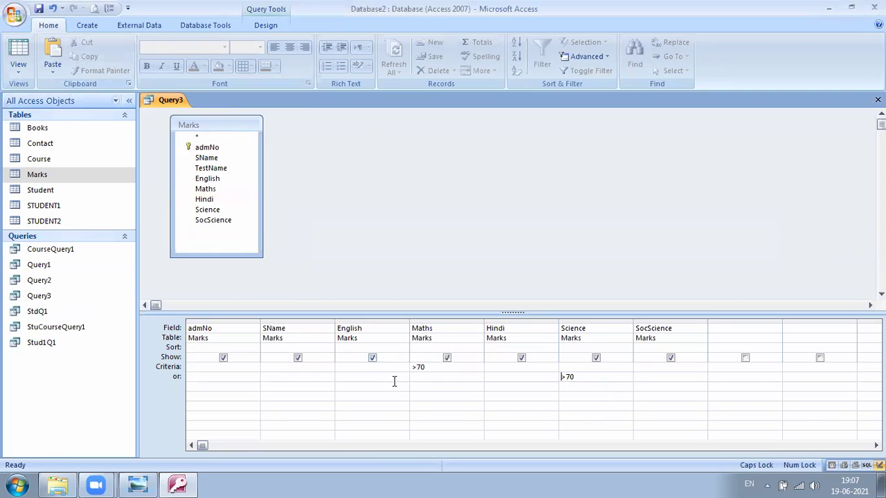
Run Query3 to view the records matching the OR criteria and return to its design
{"action": "left_click", "coordinate": [265, 25]}
{"action": "left_click", "coordinate": [46, 58]}
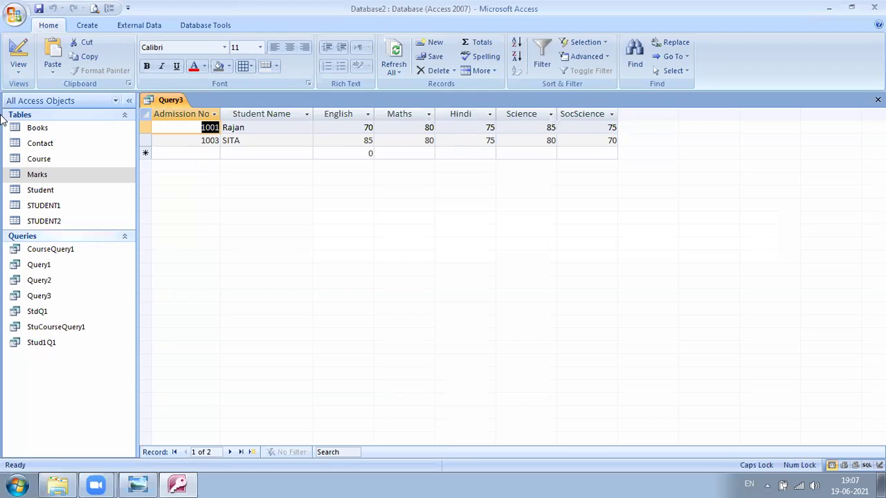
{"action": "left_click", "coordinate": [18, 50]}
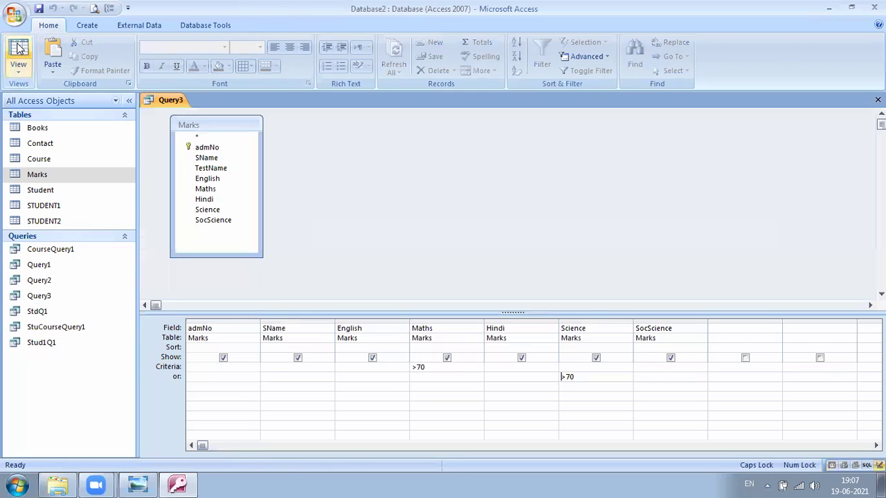